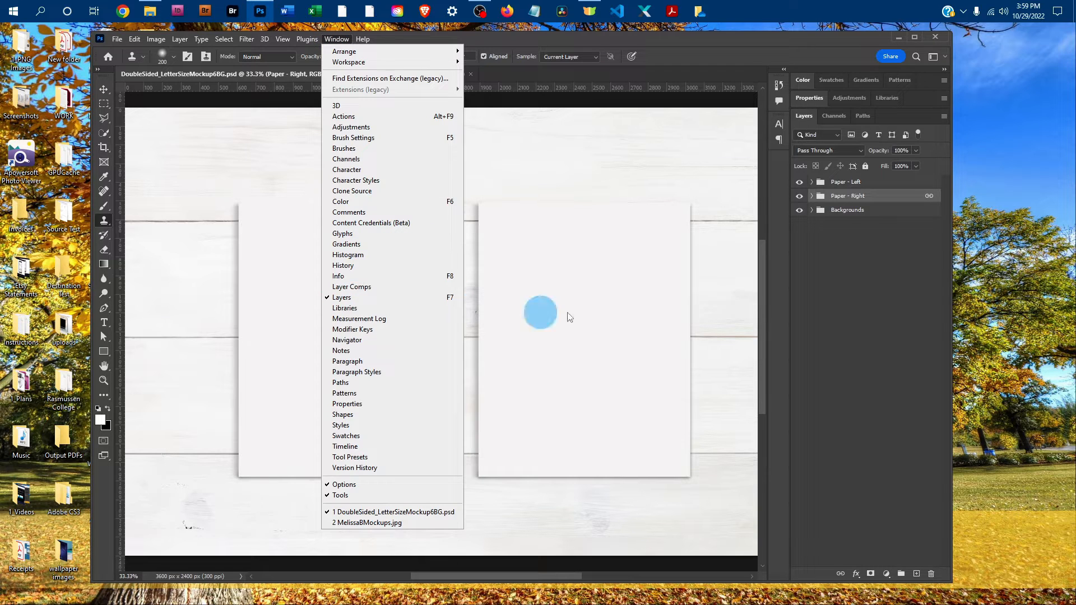
Expand the Paper - Left group and open its Design - Paper smart object for editing
click(858, 296)
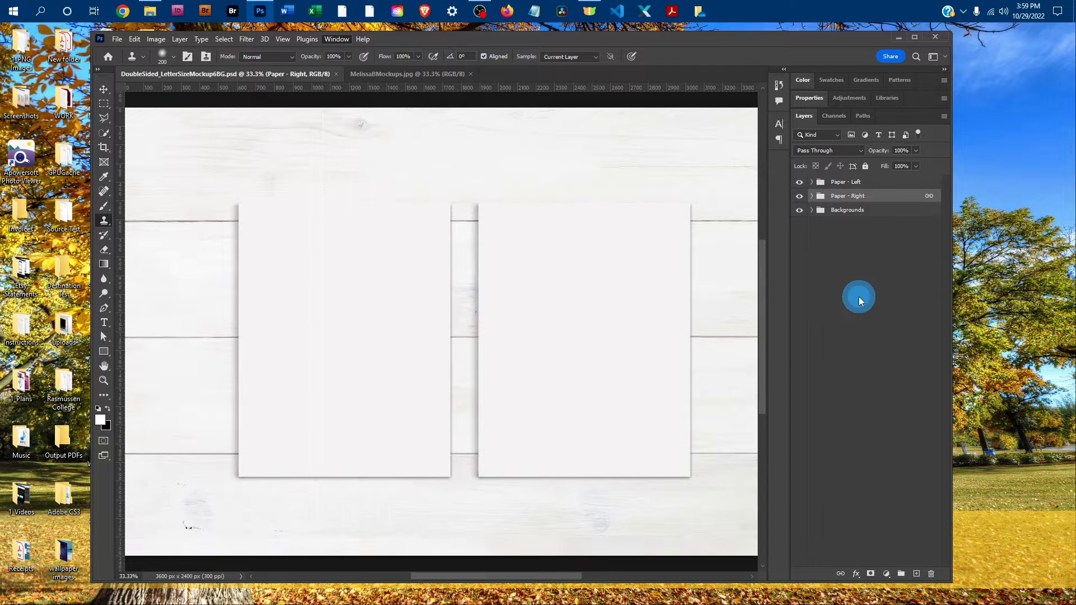
click(824, 187)
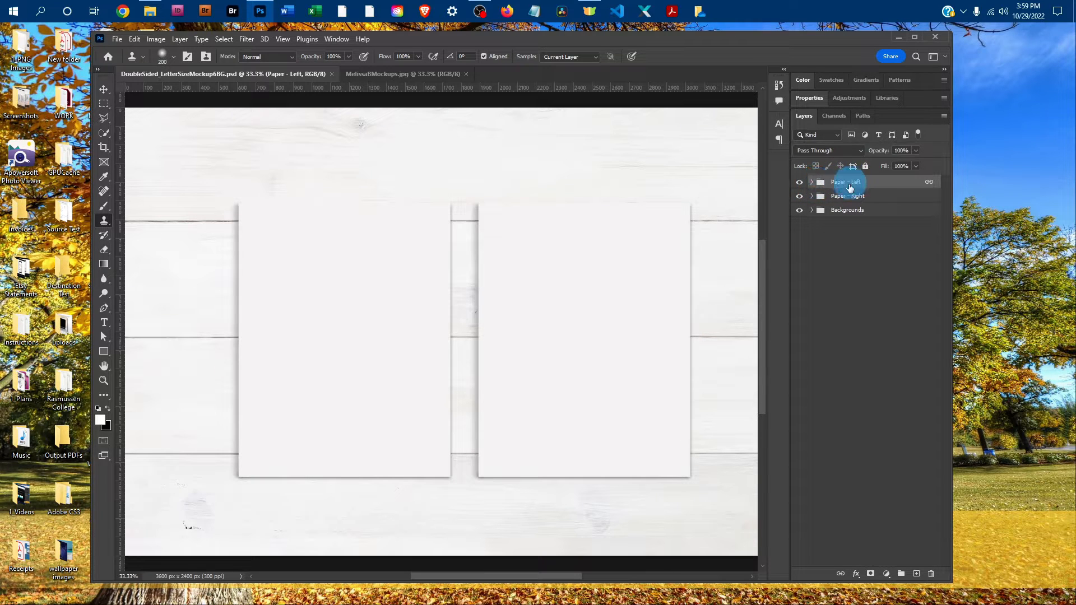
click(810, 184)
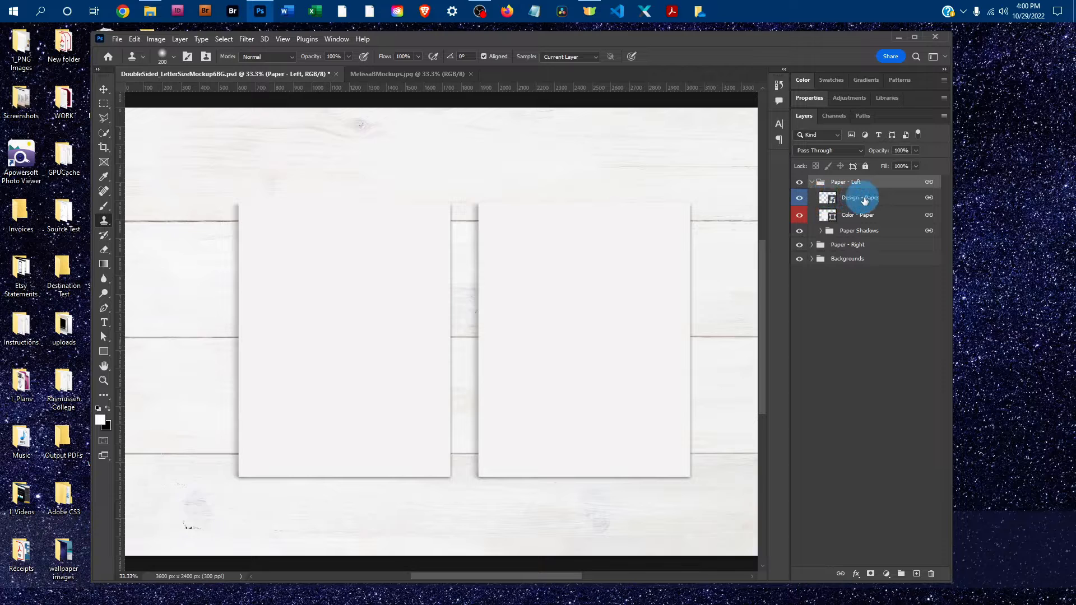
double_click(828, 198)
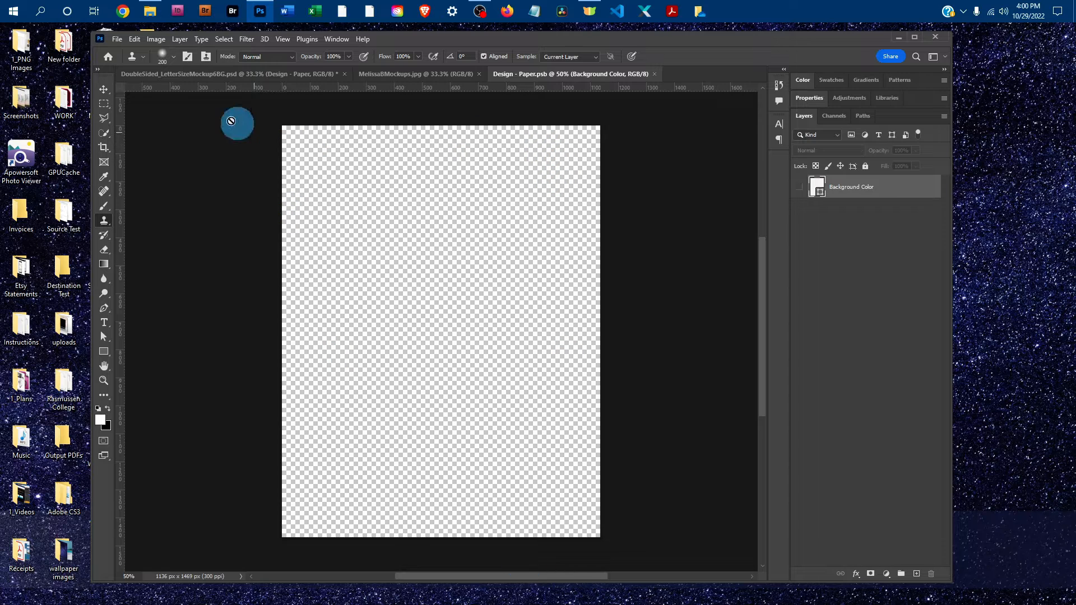
Open the poster-1702636 image from the 1_Art folder
click(118, 40)
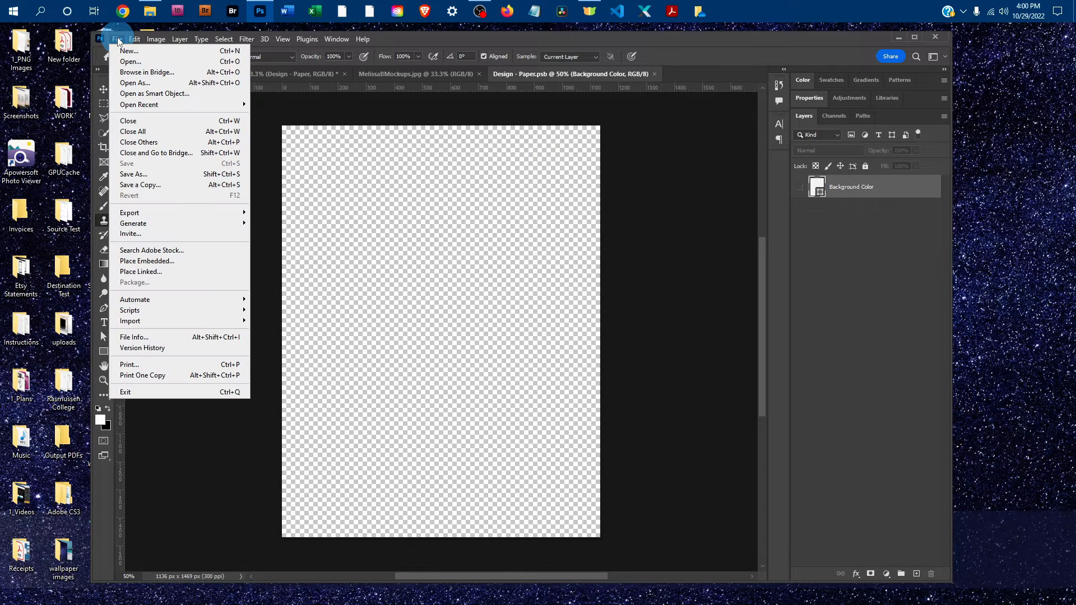
click(135, 61)
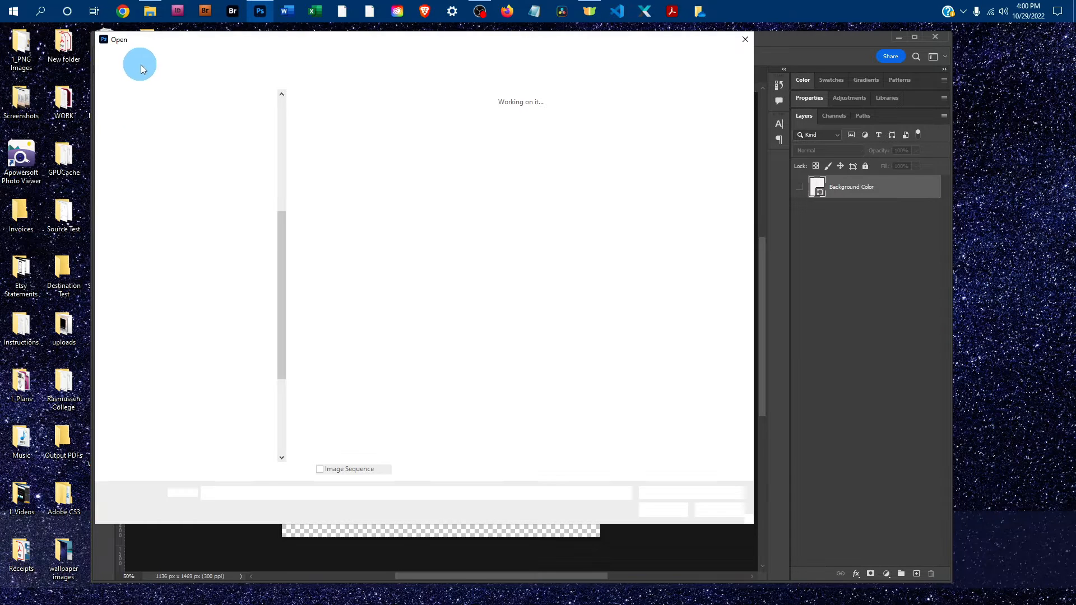
click(651, 216)
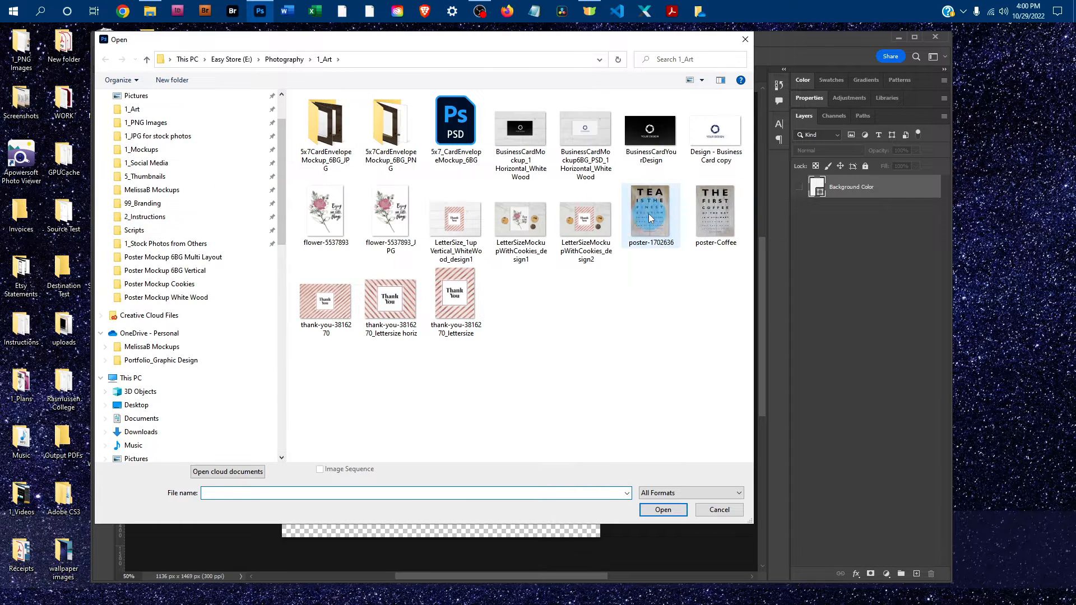
click(670, 510)
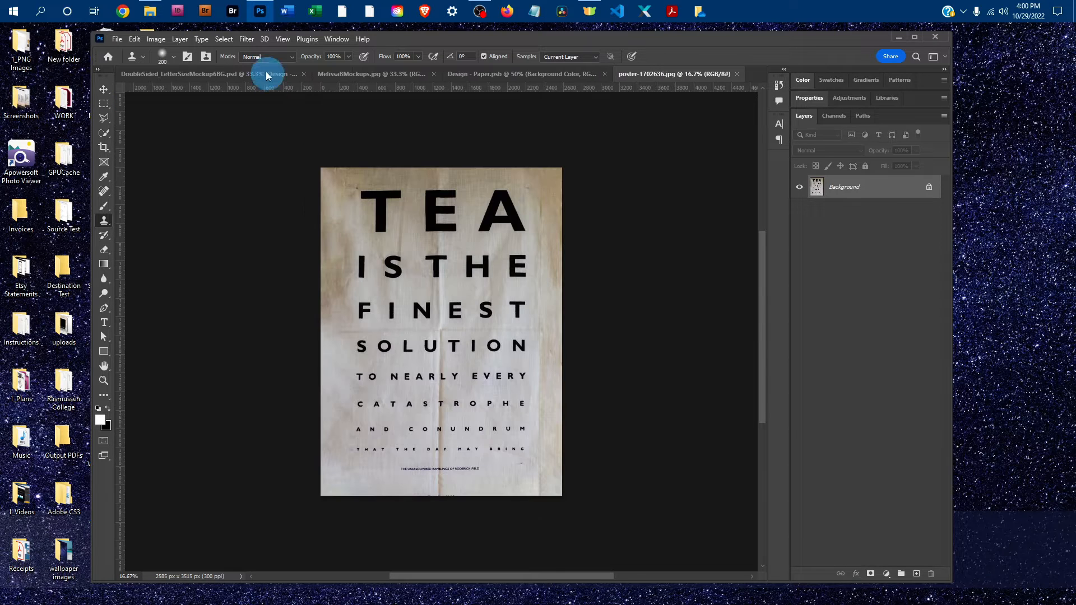
Copy the entire tea poster image and paste it into the Design - Paper.psb document
click(224, 38)
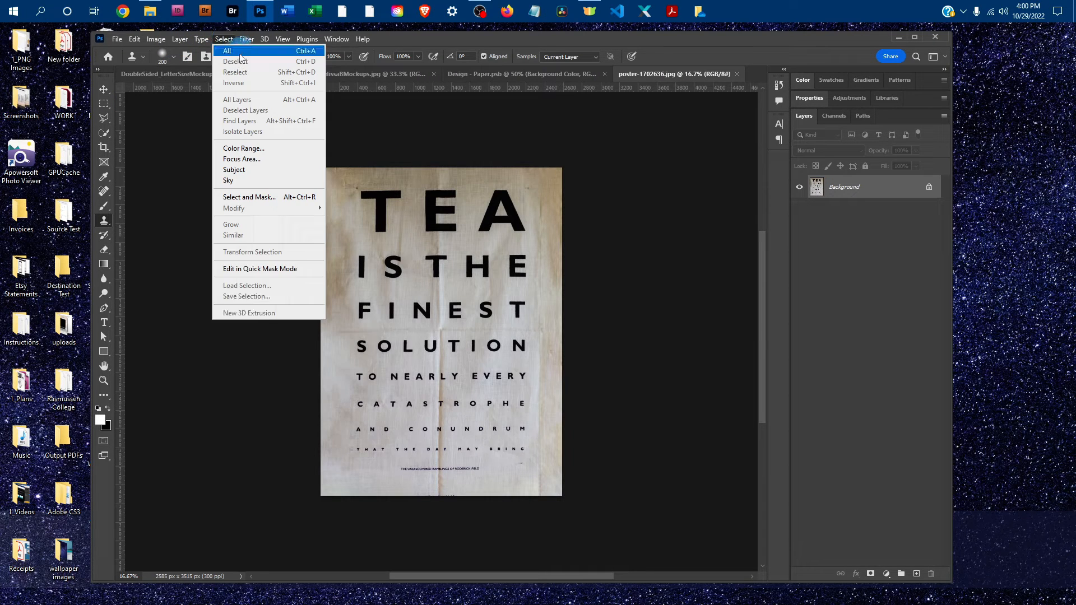
click(241, 54)
click(134, 39)
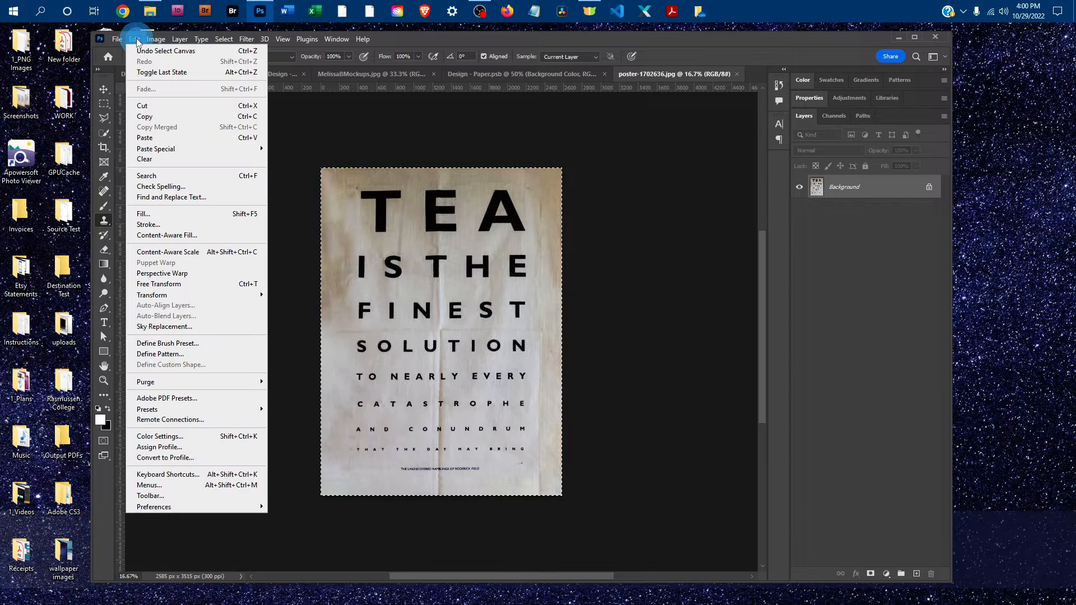
click(158, 117)
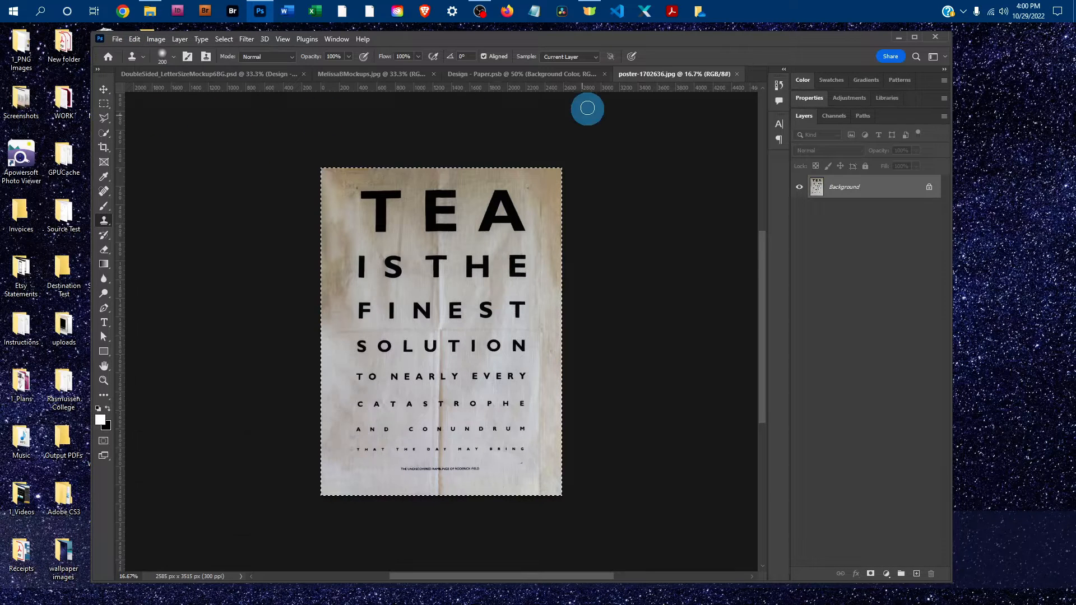
click(470, 75)
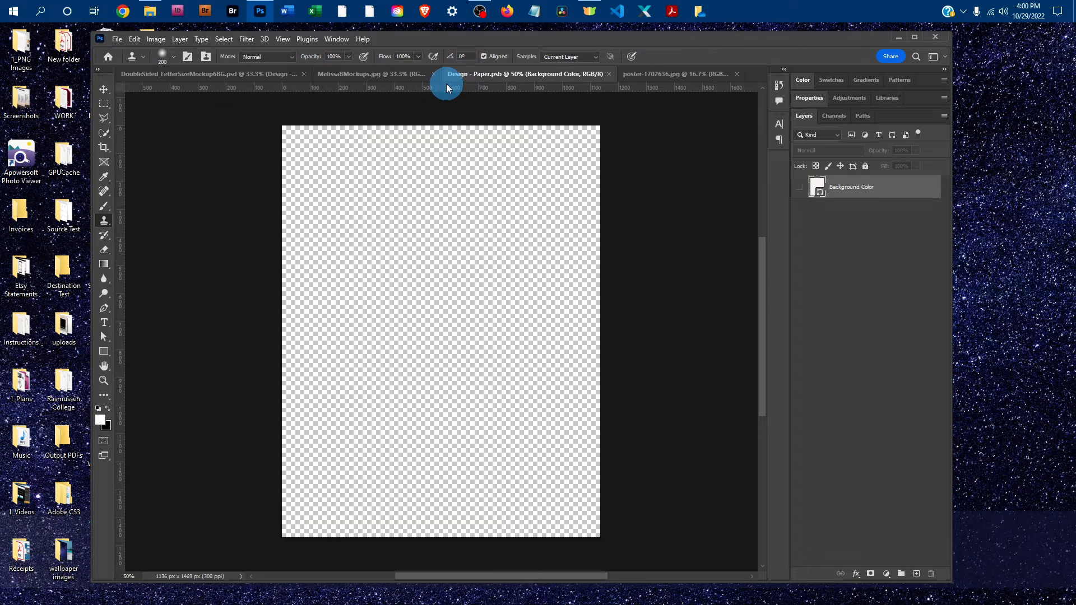
click(134, 39)
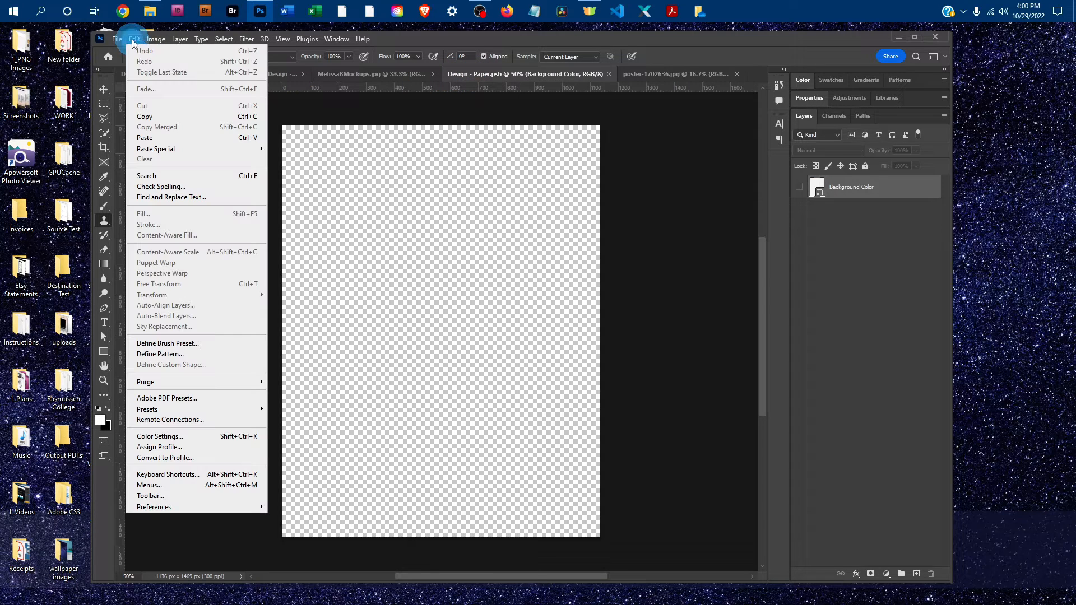
click(164, 137)
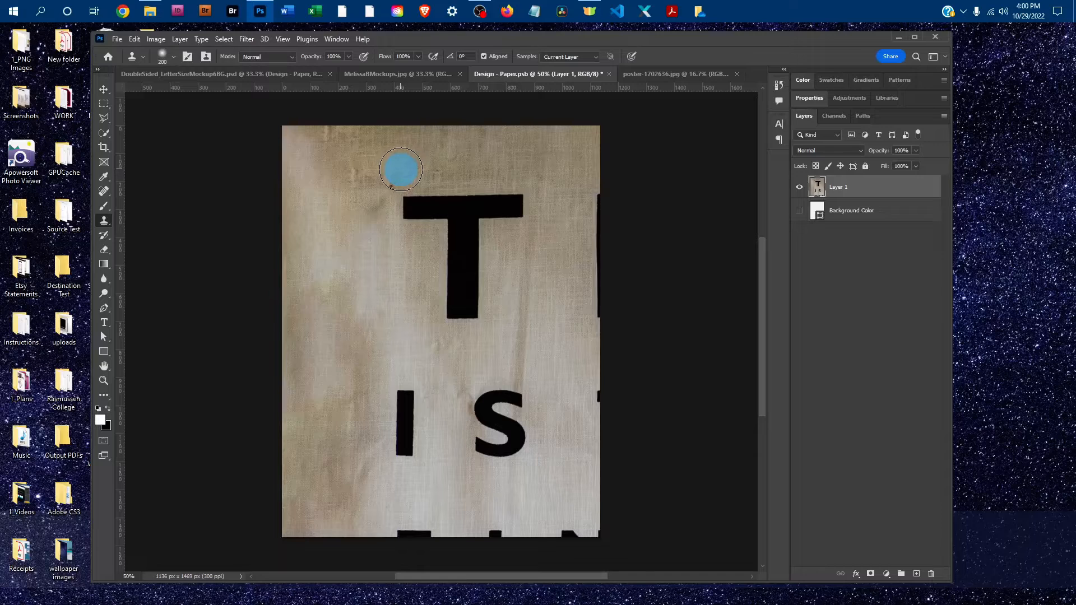
Free Transform the pasted tea poster to about 44.22% and align it with the canvas's upper edge so it spans the full width
key(ctrl+minus)
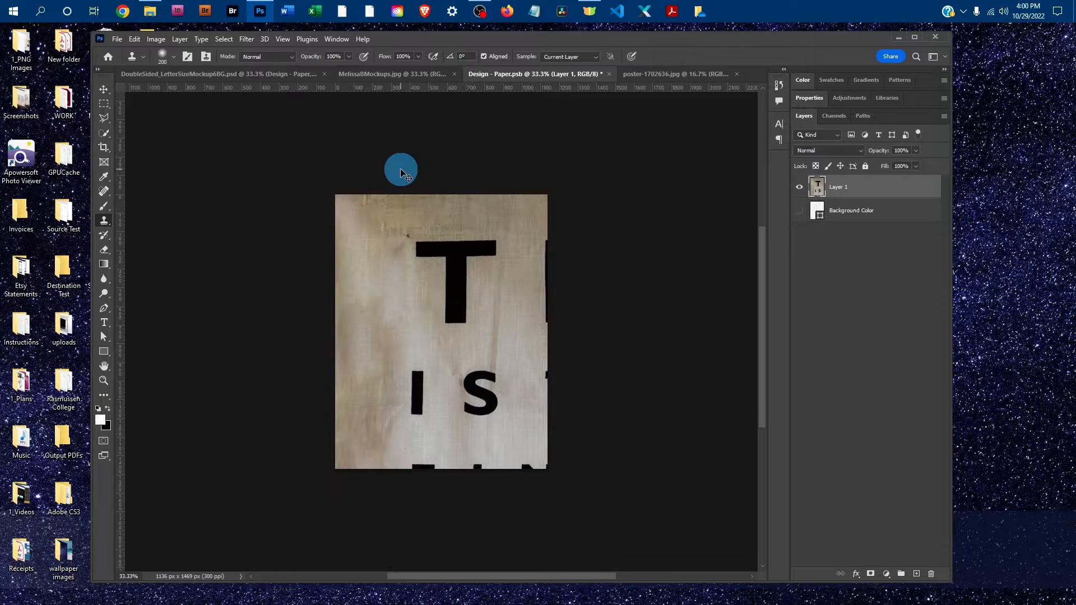
key(ctrl+minus)
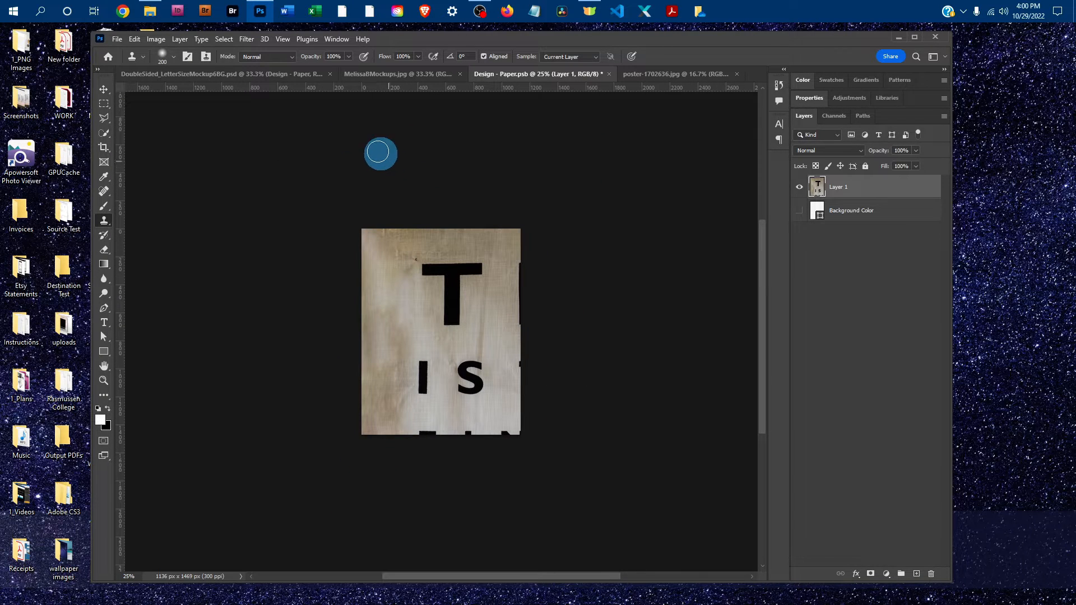
click(133, 41)
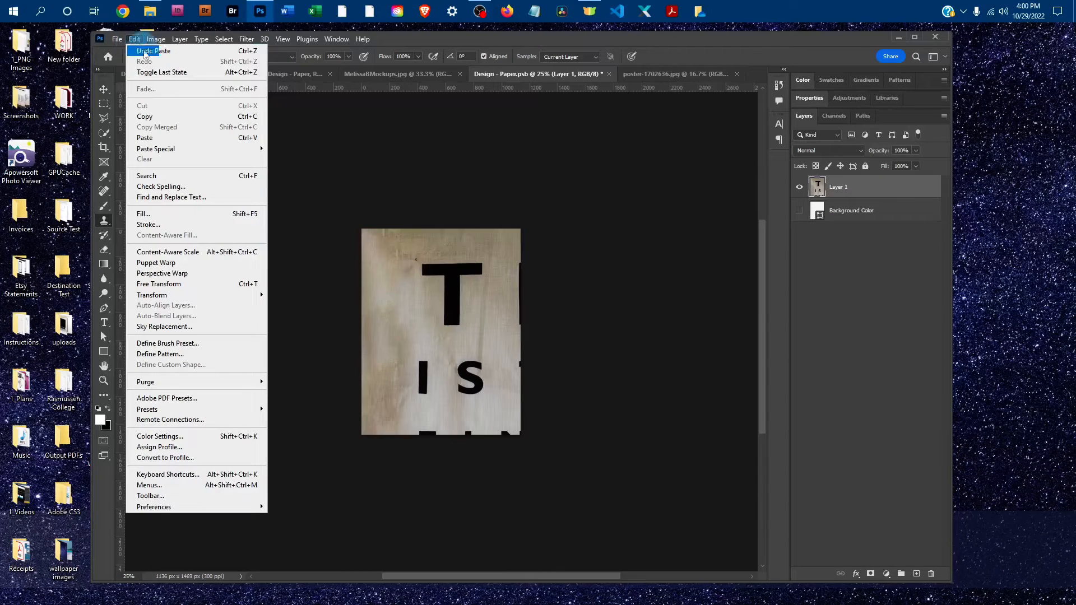
click(202, 286)
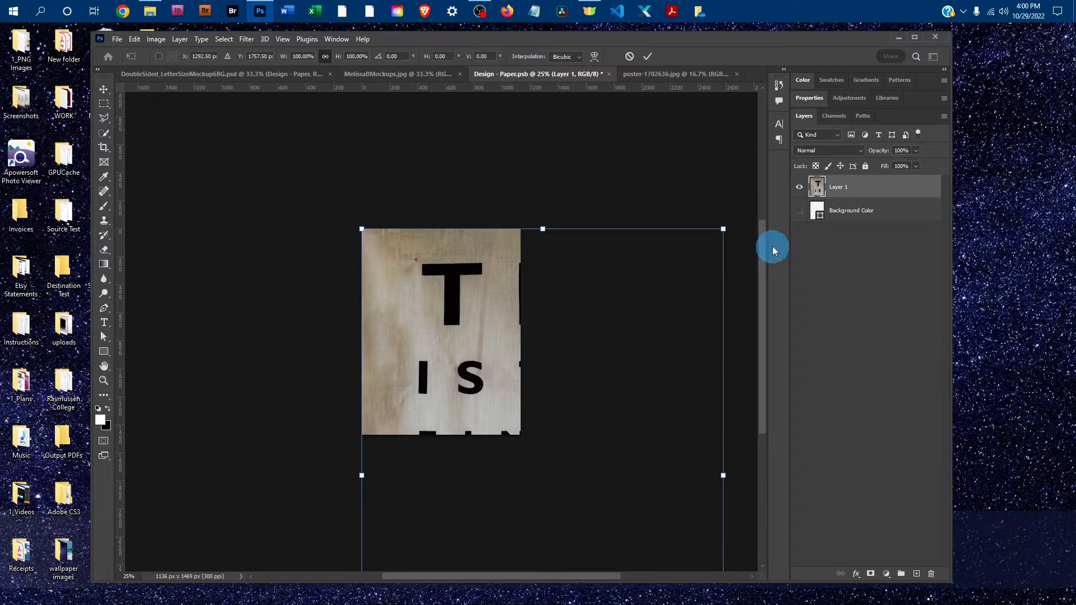
drag(724, 230, 471, 427)
drag(502, 523, 492, 257)
drag(539, 473, 517, 447)
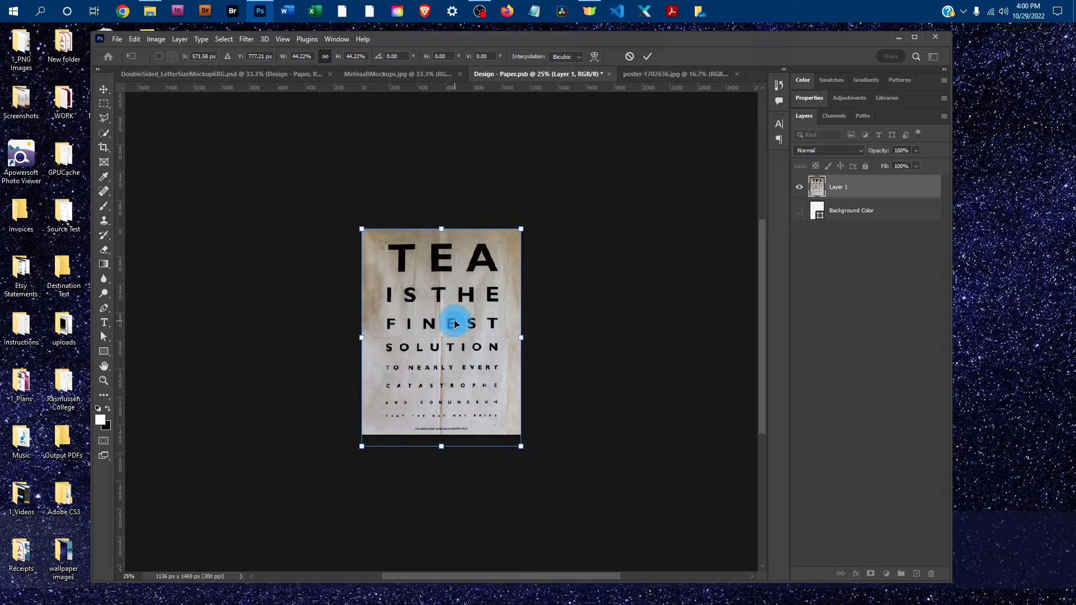
click(135, 40)
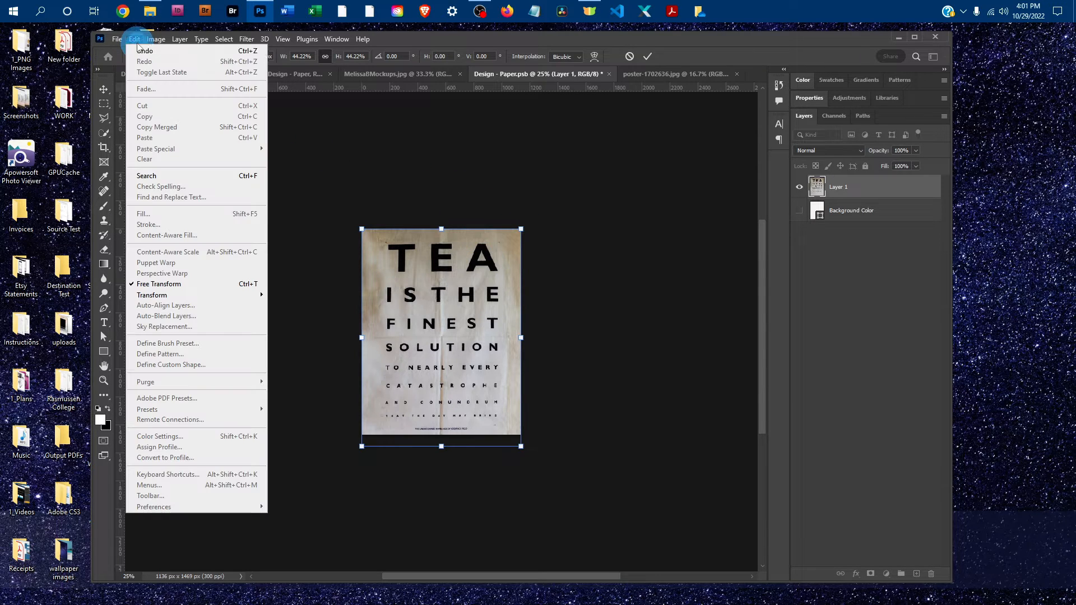
click(574, 135)
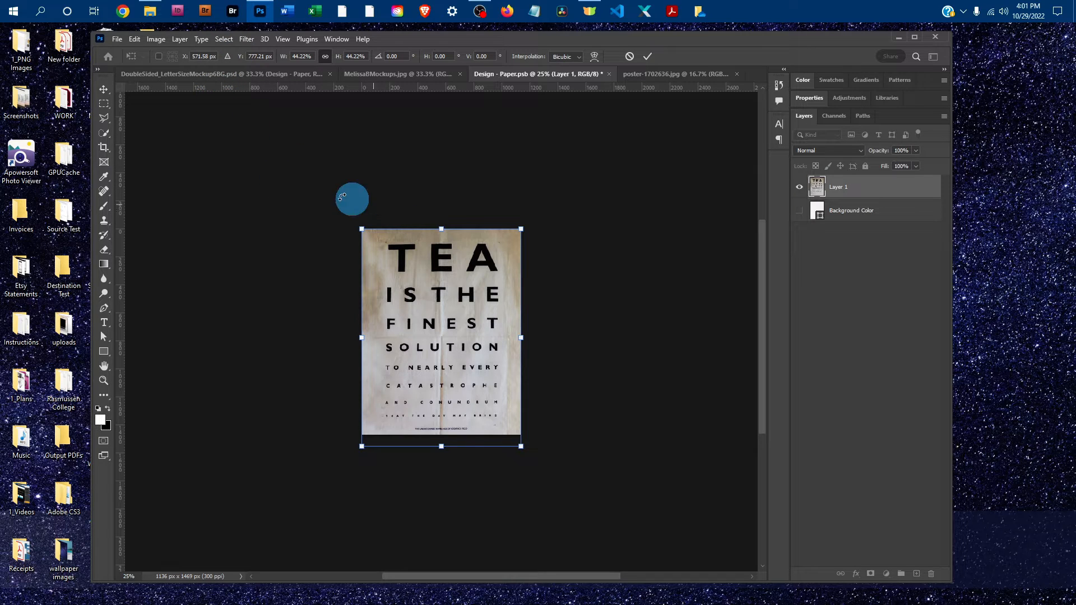
Save Design - Paper.psb with the transformation applied, and close both it and the tea poster image
click(117, 40)
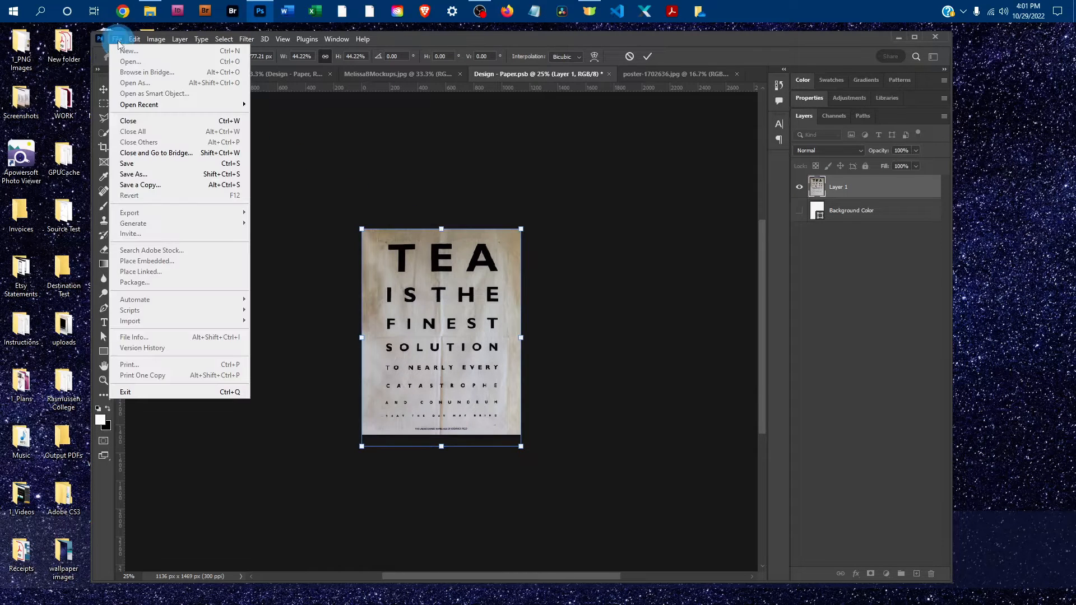
click(142, 163)
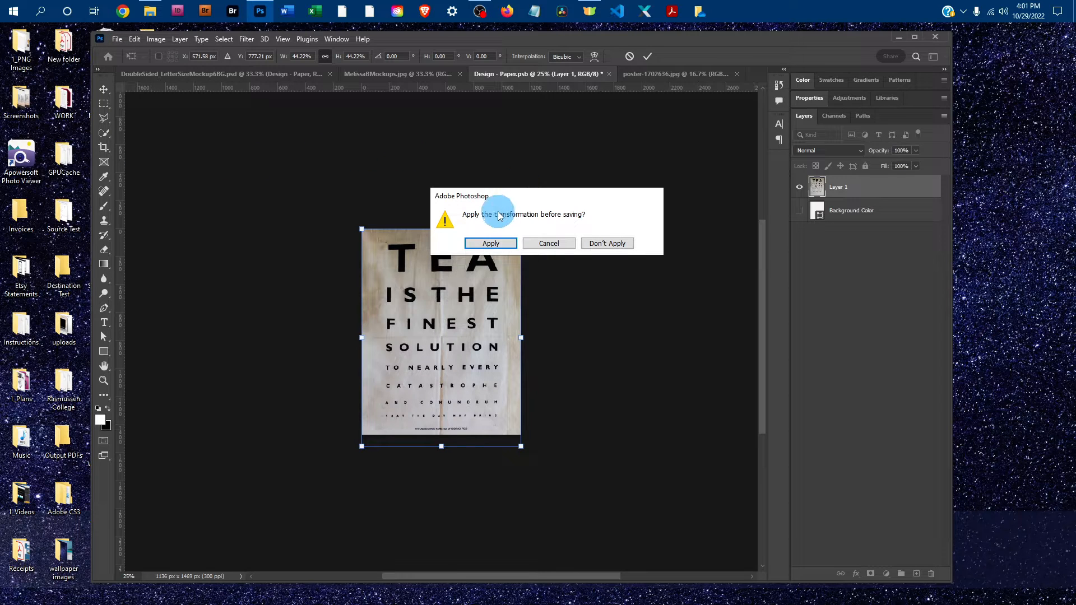
click(497, 245)
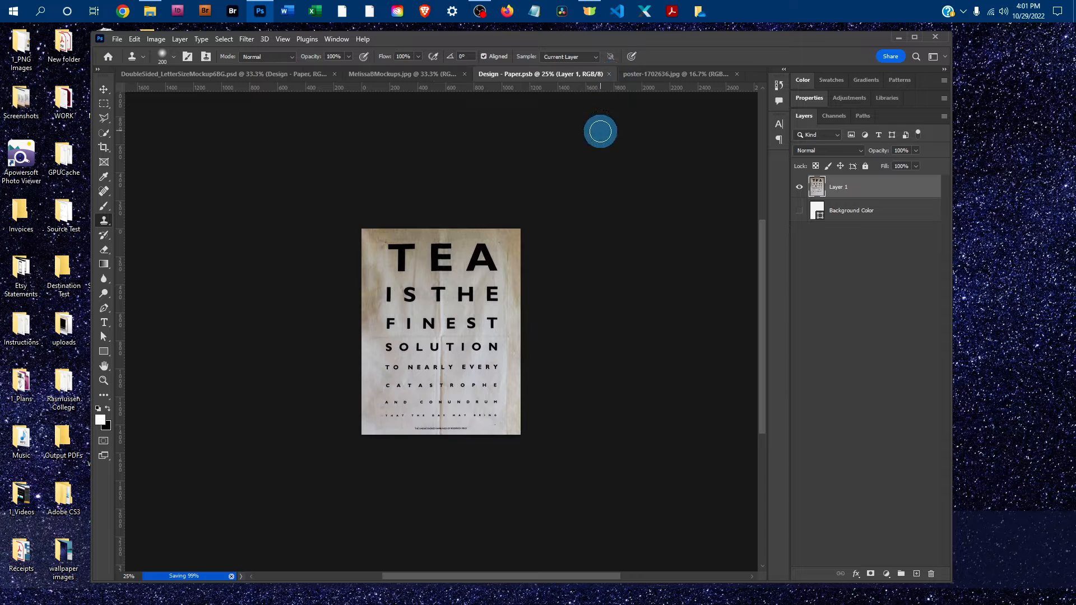
click(609, 75)
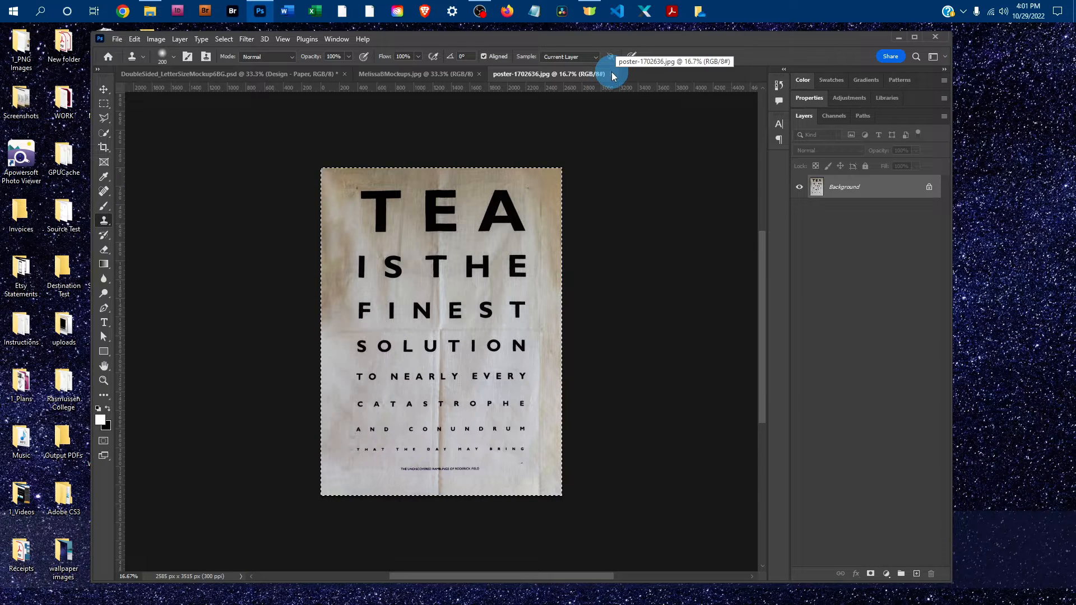
click(611, 74)
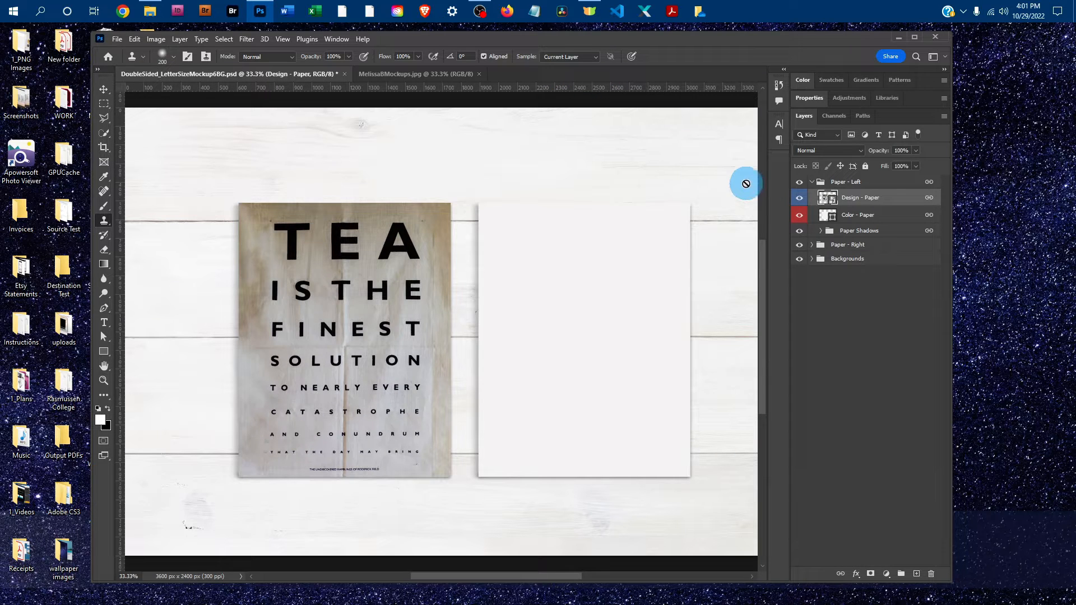
Collapse the Paper - Left group and open the Design - Paper smart object inside Paper - Right
click(812, 182)
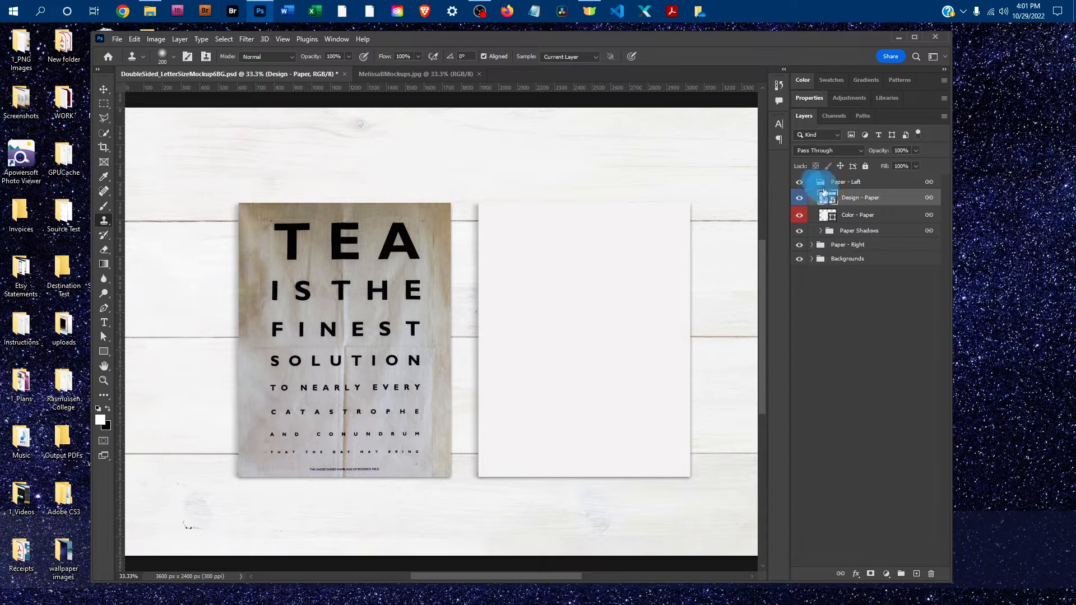
click(812, 196)
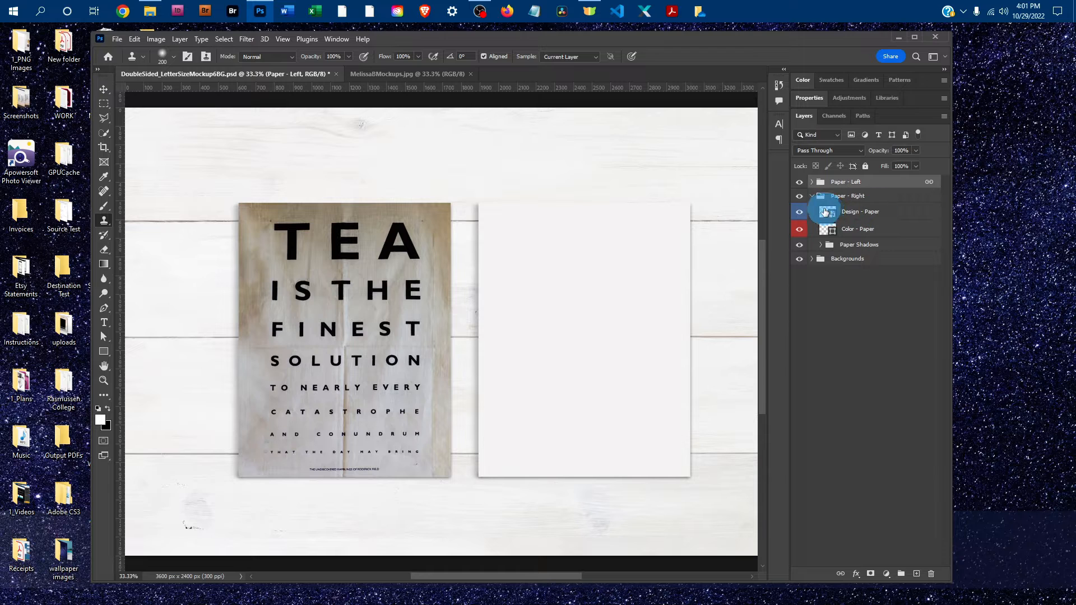
double_click(825, 213)
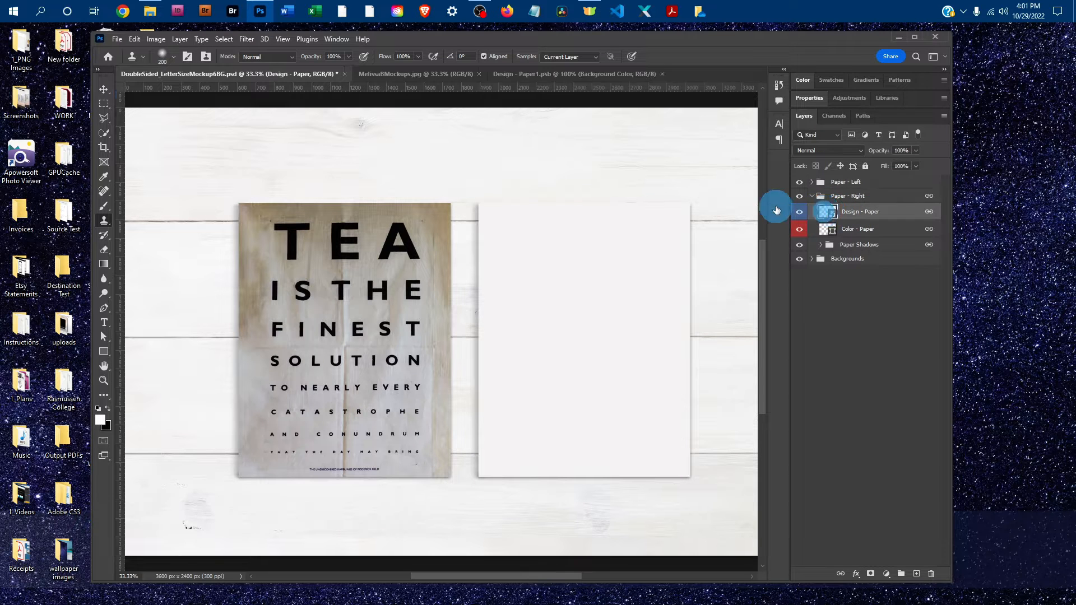
Open the poster-Coffee image from the 1_Art folder
click(118, 38)
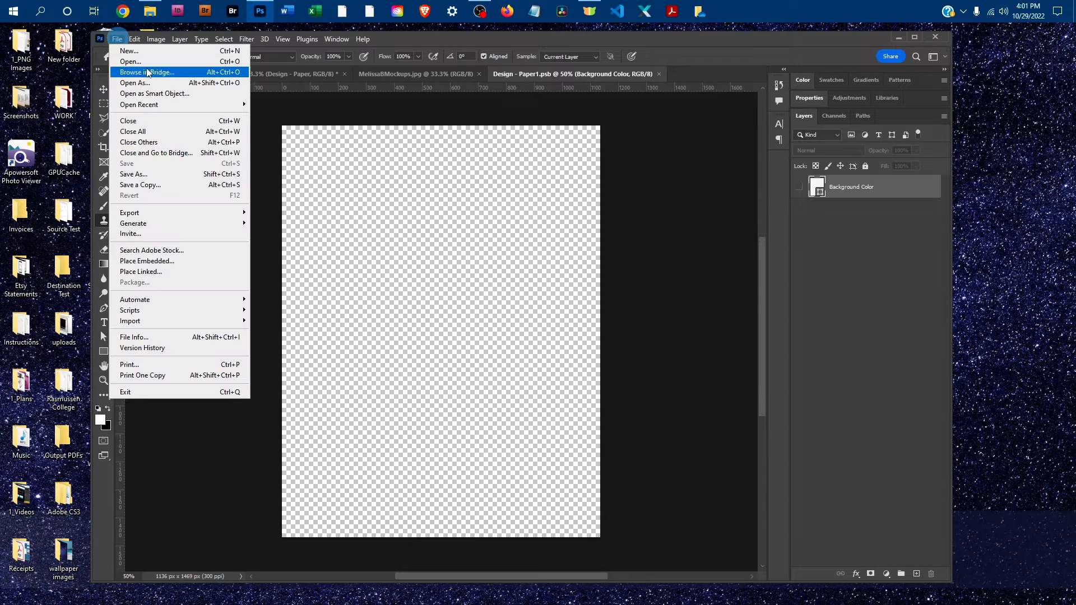
click(132, 62)
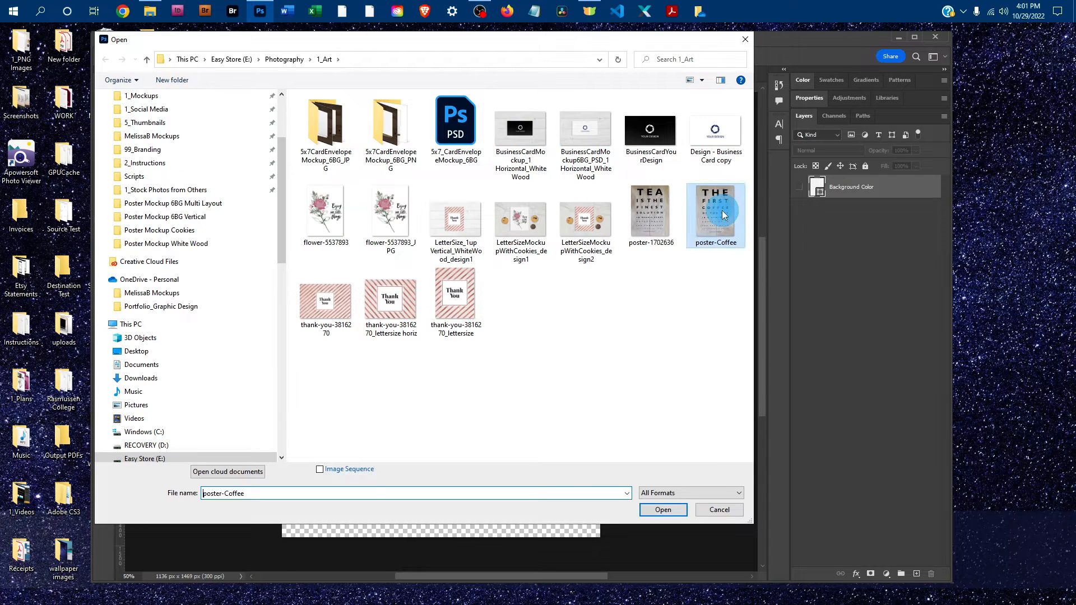
double_click(717, 212)
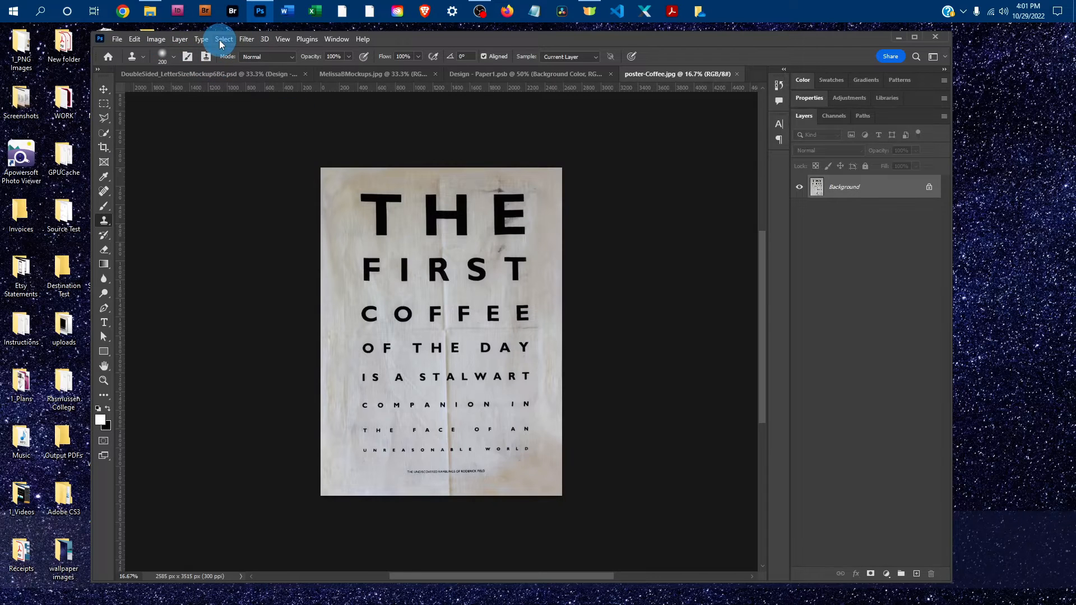
Copy the entire coffee poster image and paste it into Design - Paper1.psb
click(222, 39)
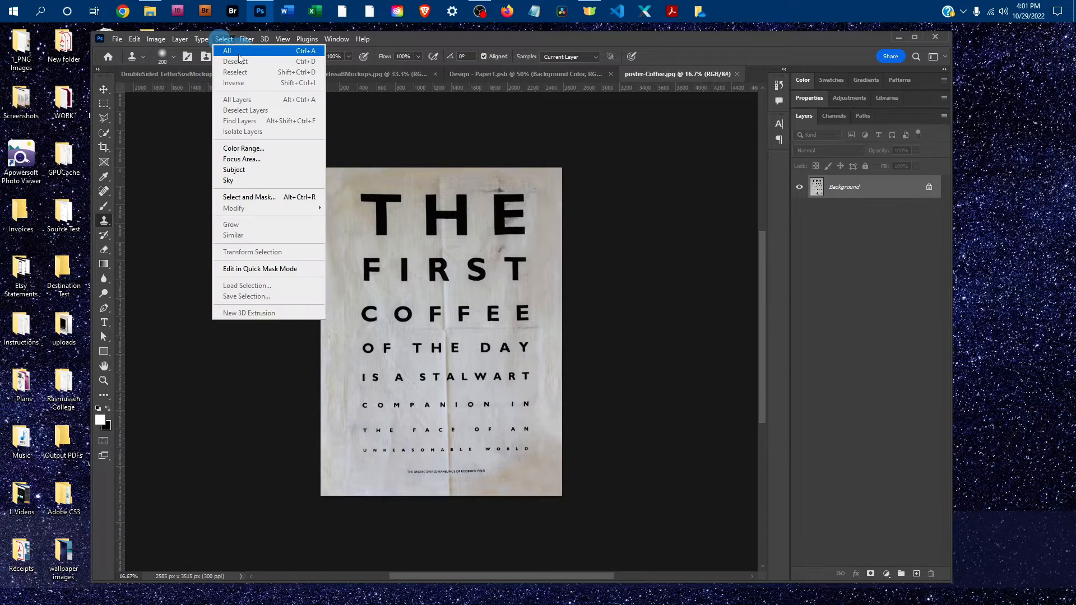
click(225, 50)
click(134, 40)
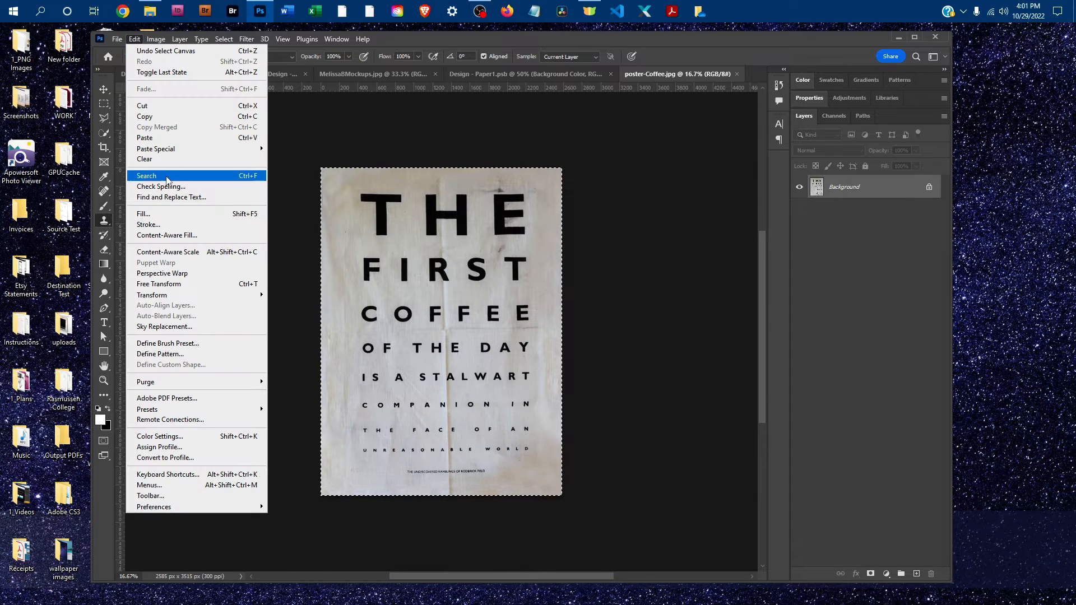
click(144, 116)
click(480, 77)
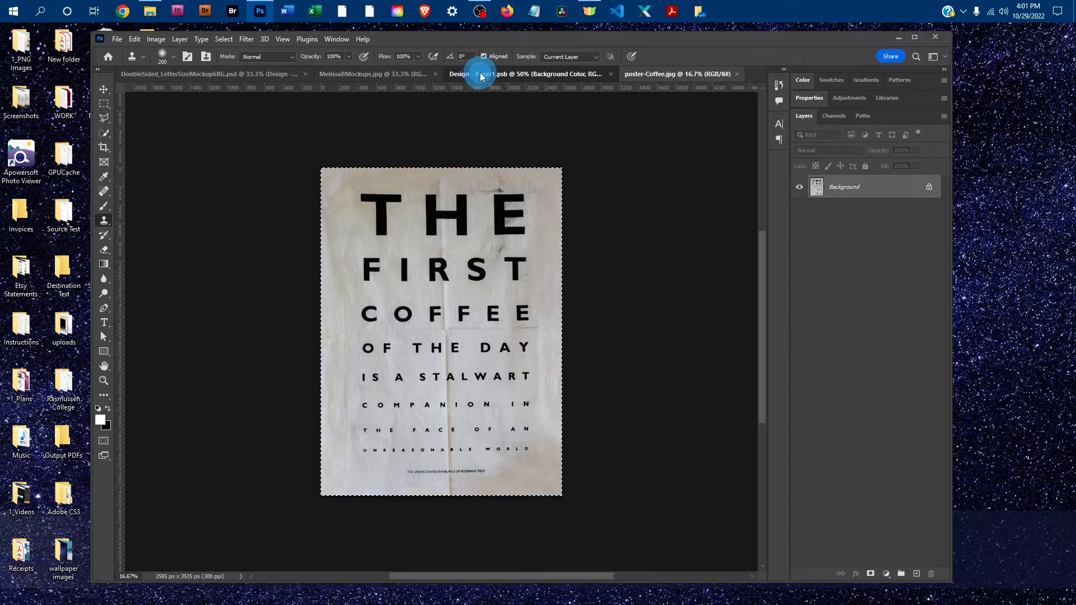
click(126, 42)
click(159, 138)
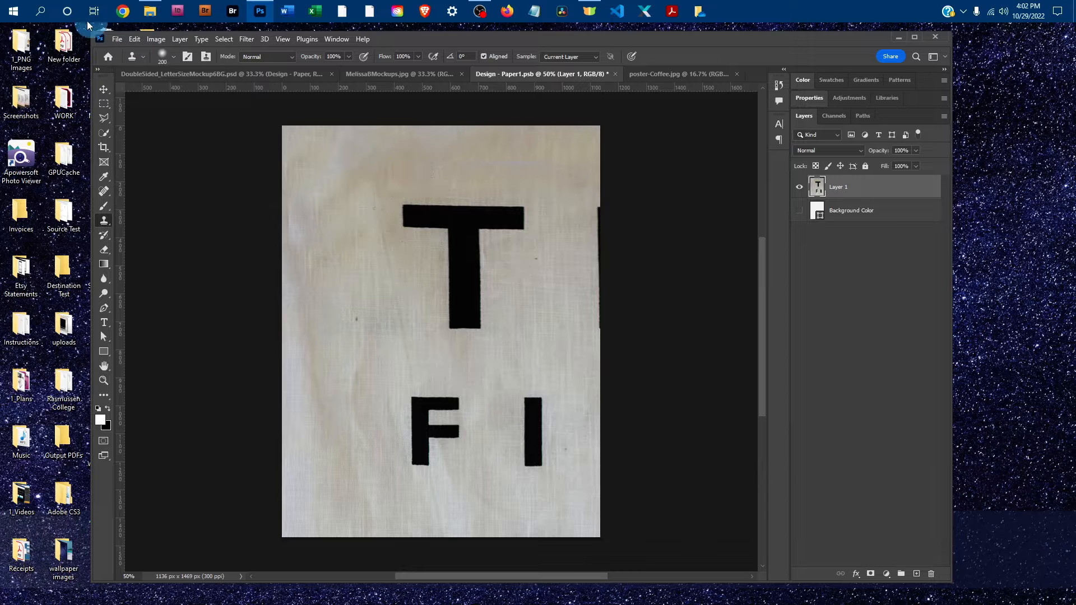
Free Transform the pasted coffee poster to about 44.15% and align it with the canvas's upper edge so it spans the full width
click(135, 38)
click(172, 286)
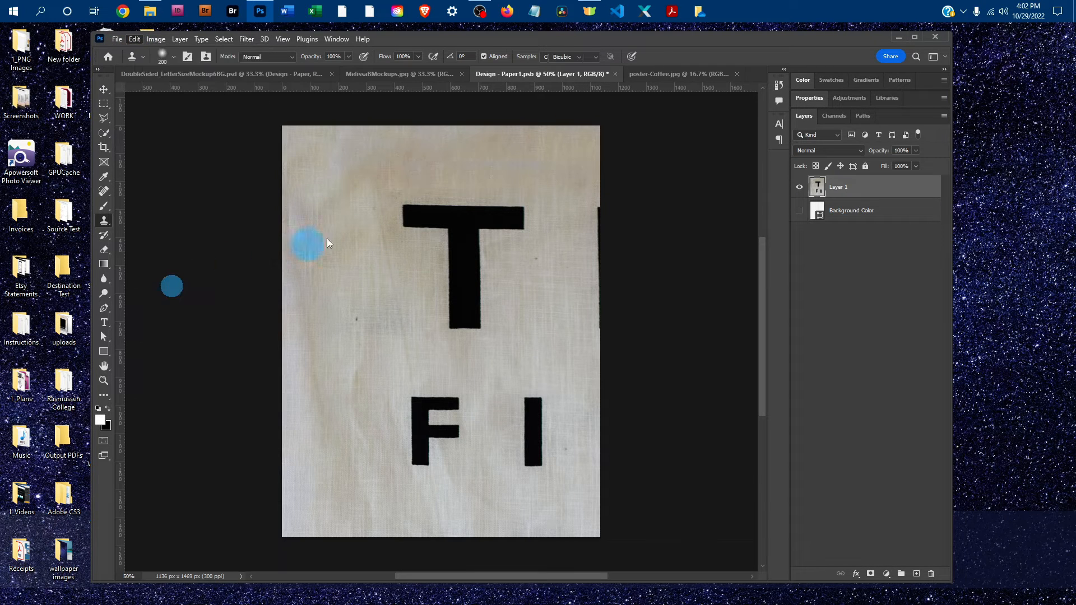
key(ctrl+minus)
key(ctrl+minus)
key(ctrl+minus)
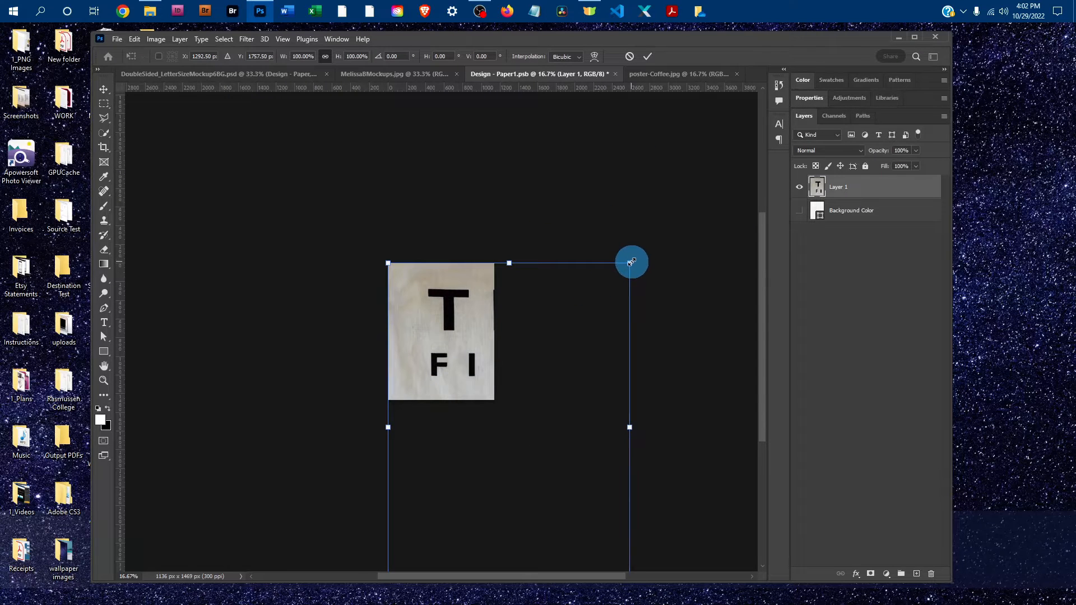
drag(630, 262, 412, 339)
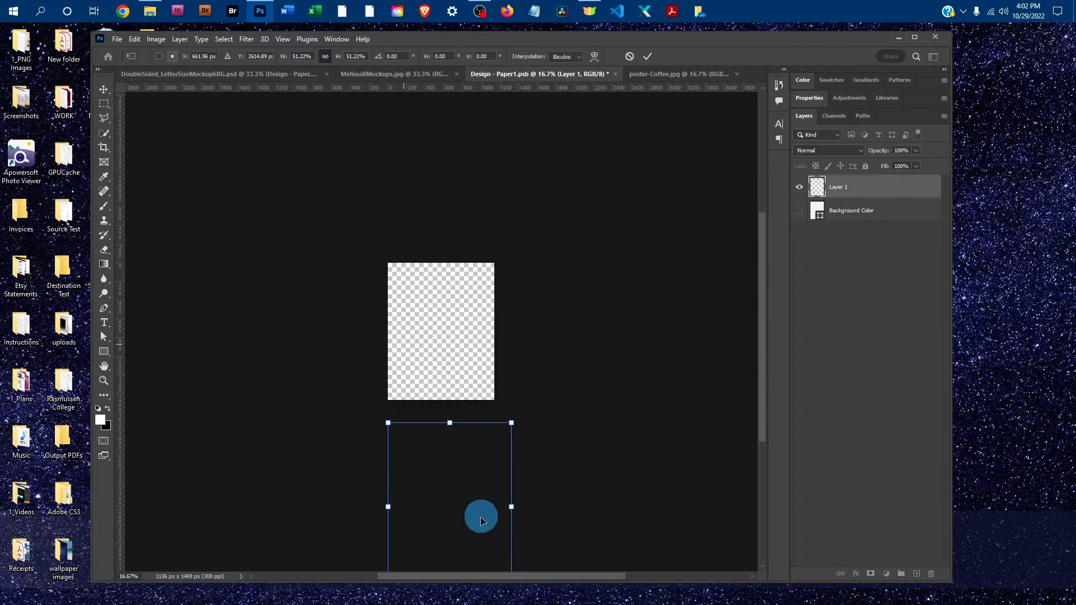
drag(442, 515, 442, 350)
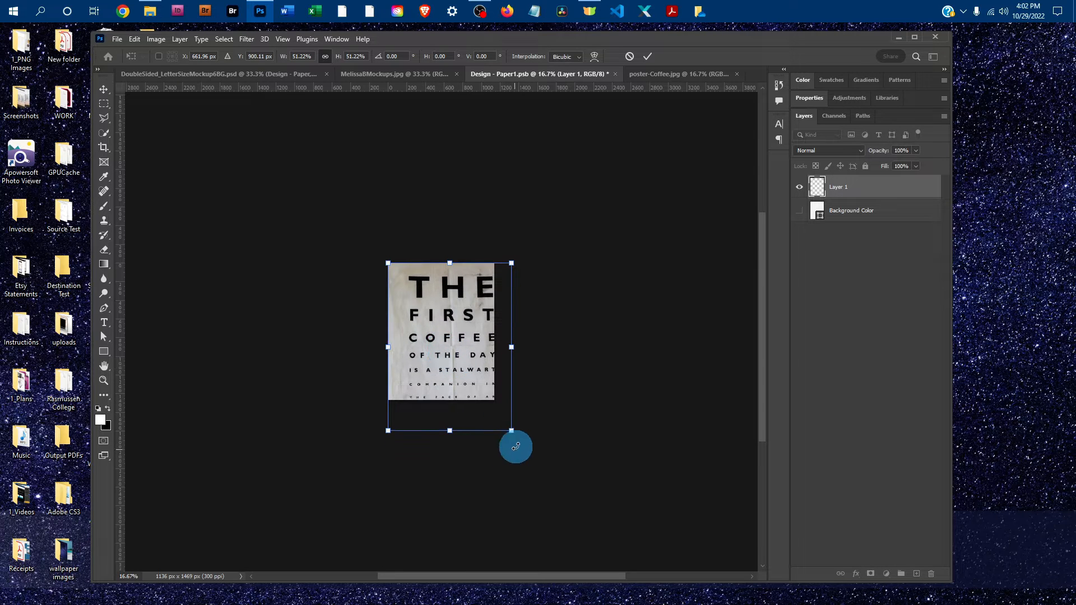
drag(511, 431, 496, 406)
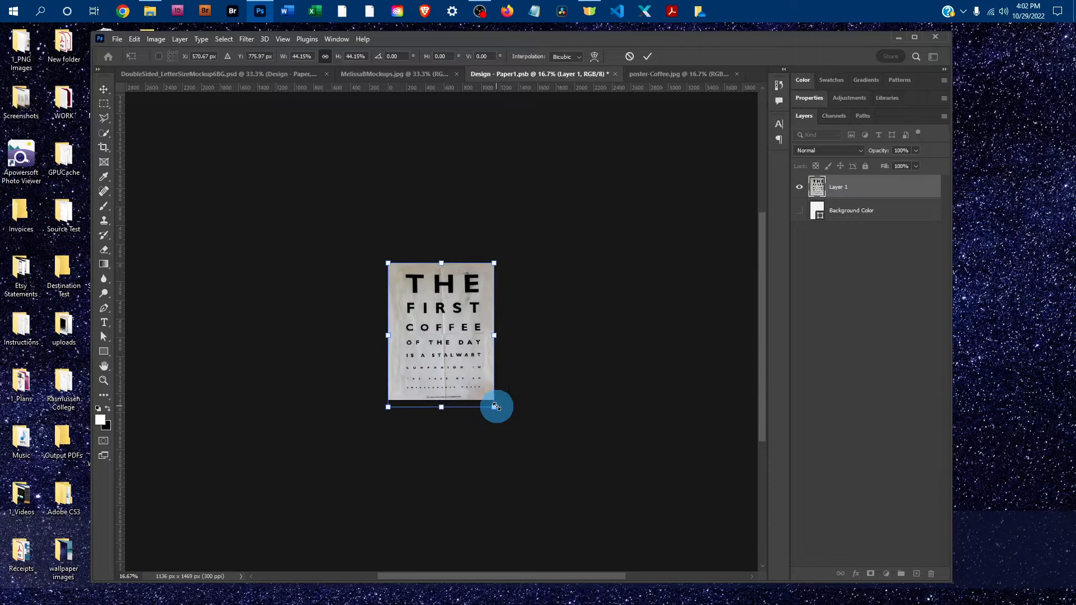
Save Design - Paper1.psb with the transformation applied, and close both it and the poster-Coffee image
click(117, 39)
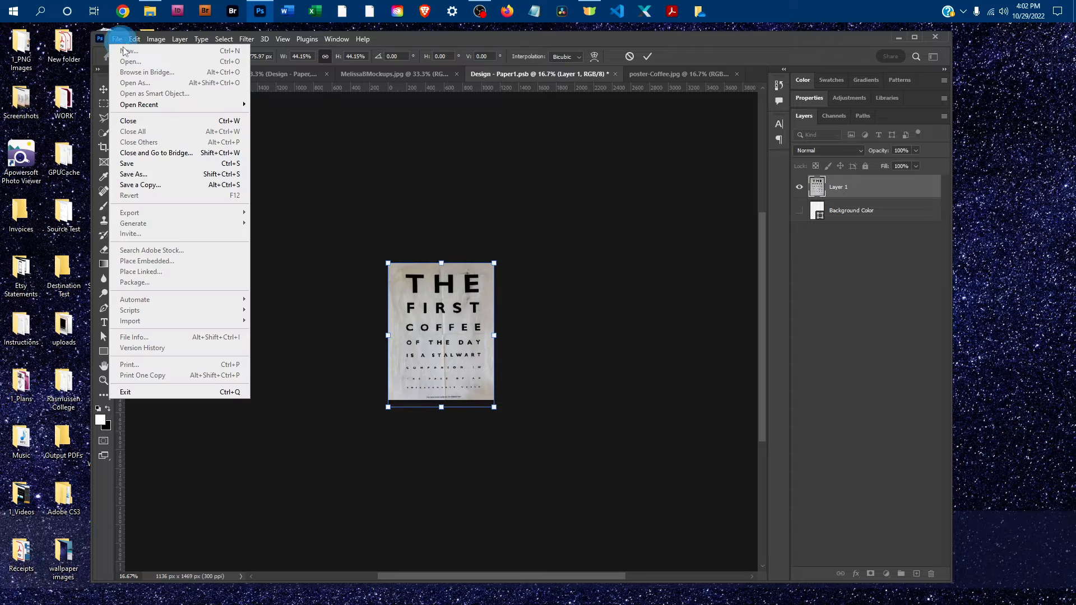
click(163, 163)
click(507, 242)
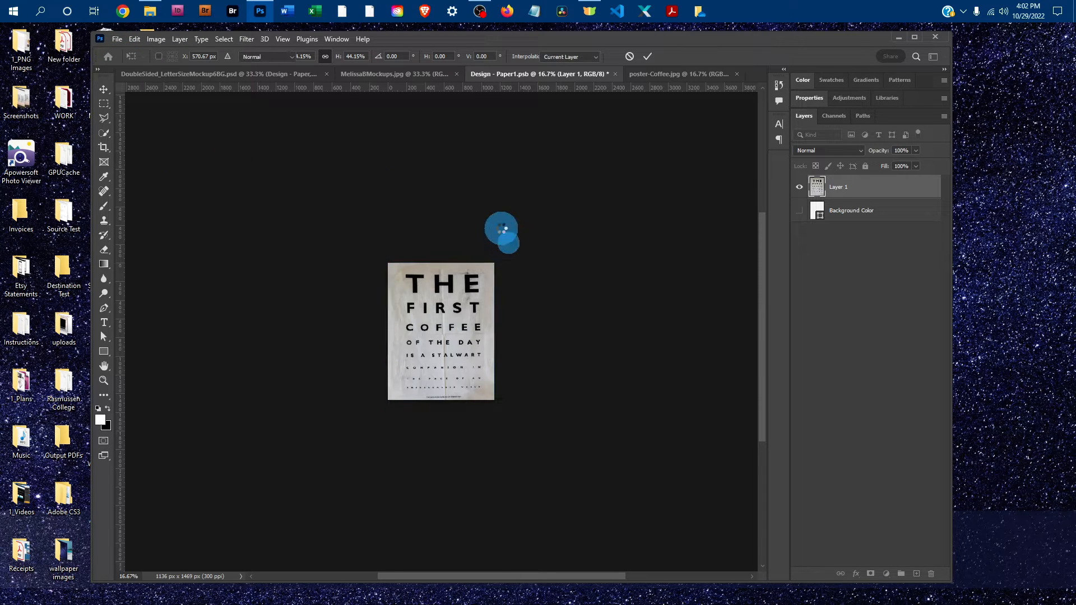
click(119, 42)
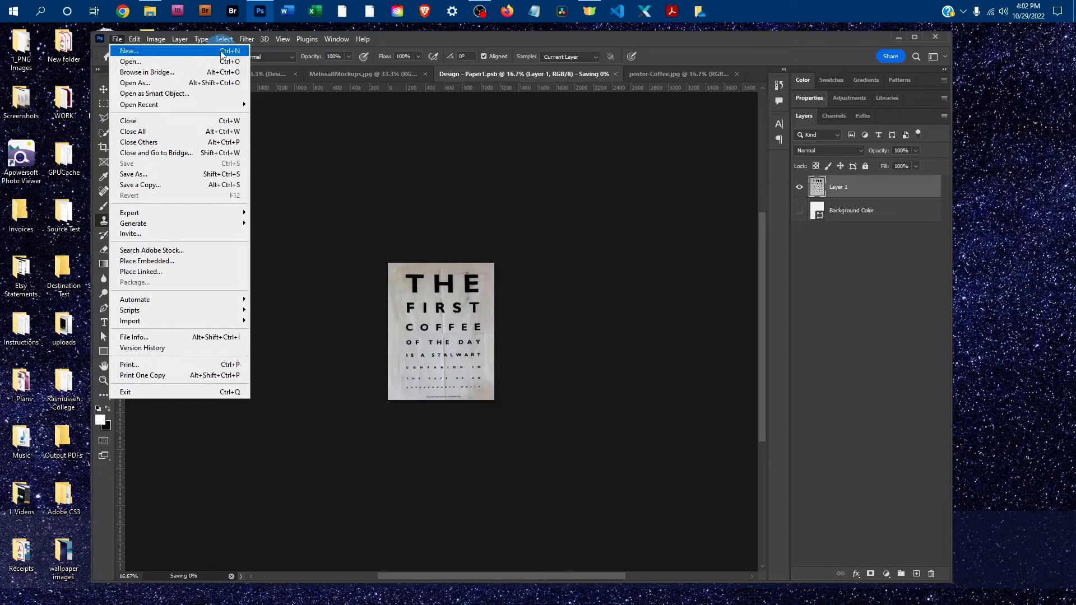
click(333, 254)
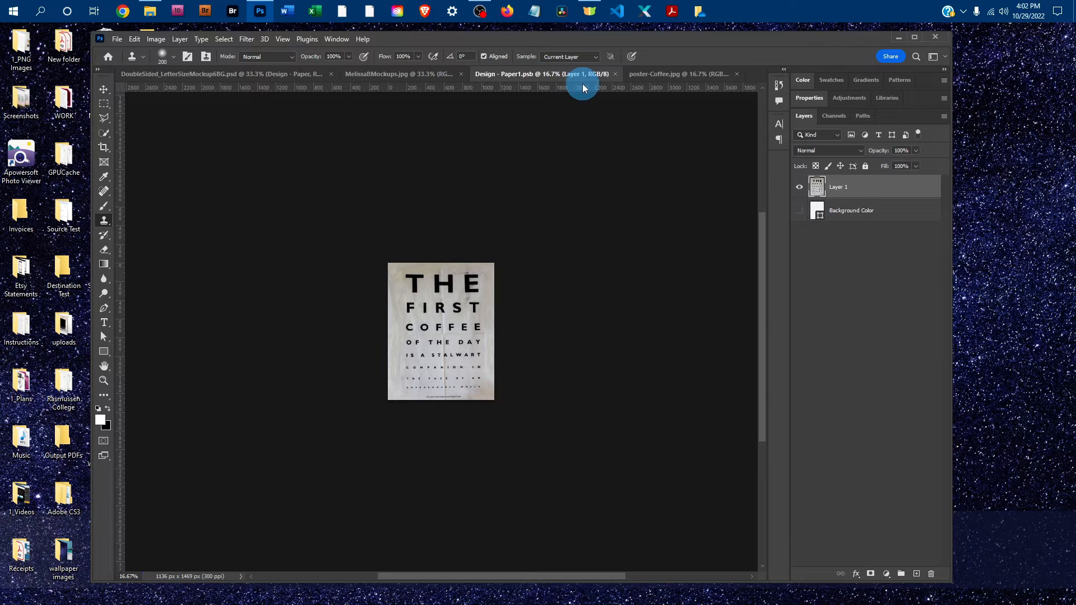
click(616, 74)
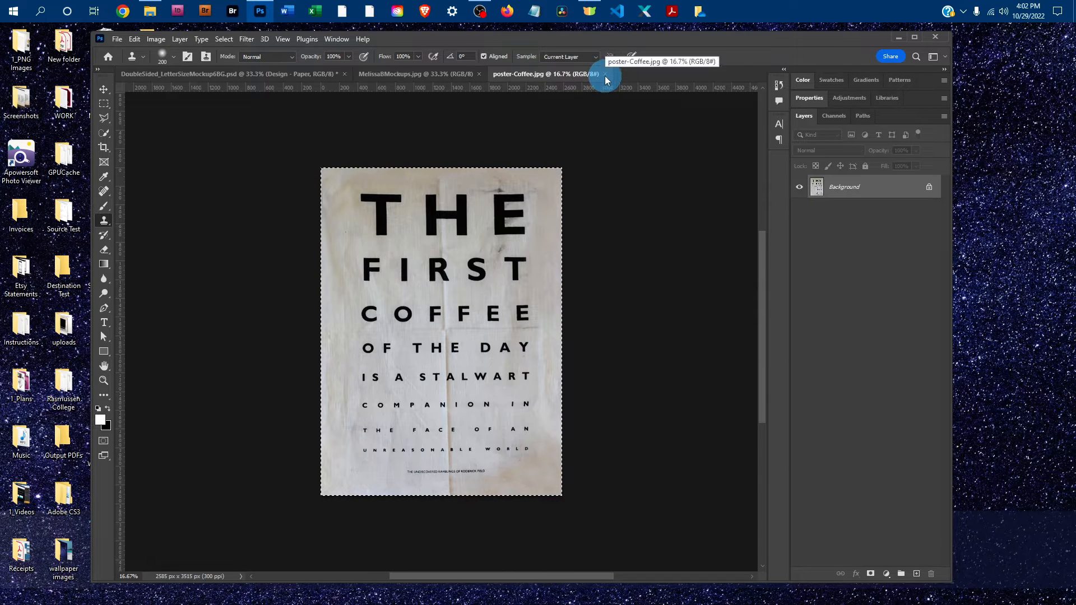
click(605, 75)
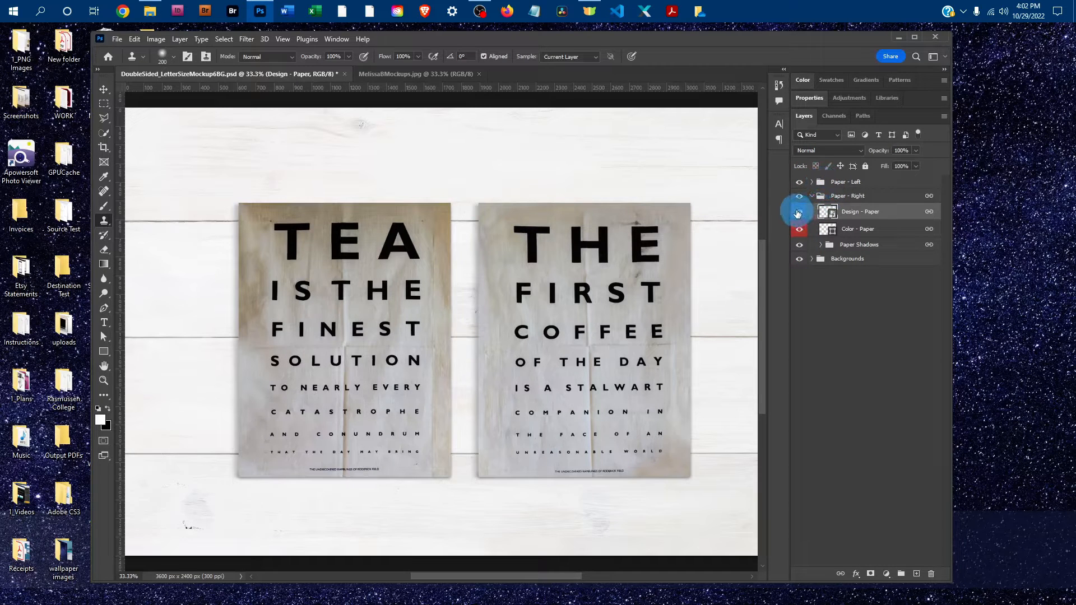
With Paper - Left expanded, hide the Design - Paper layer in Paper - Right and pick a muted blue, about 6277a3, for its Color - Paper fill
click(811, 181)
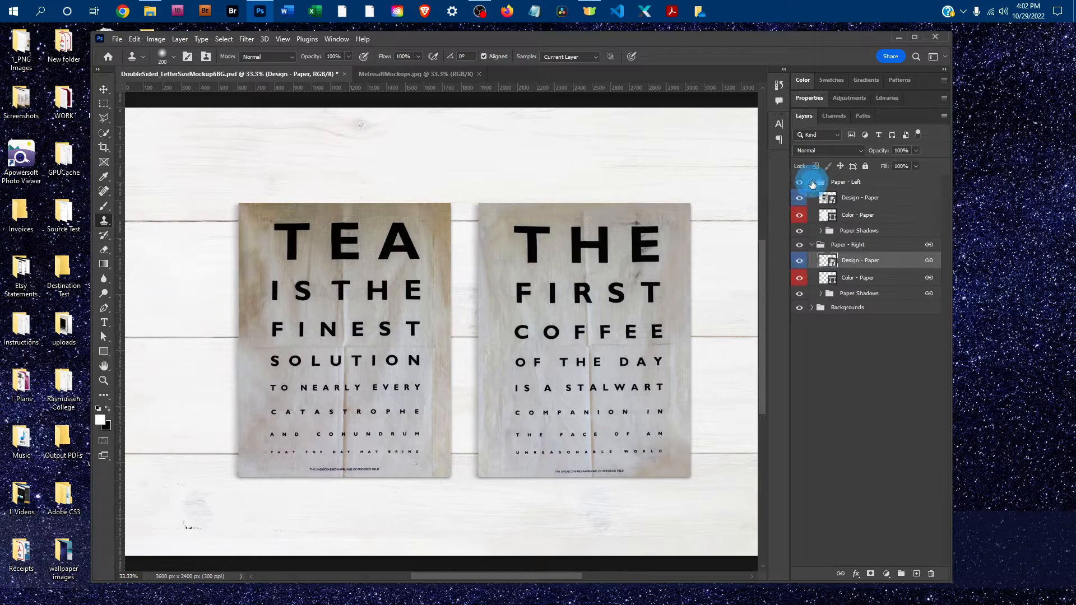
click(799, 261)
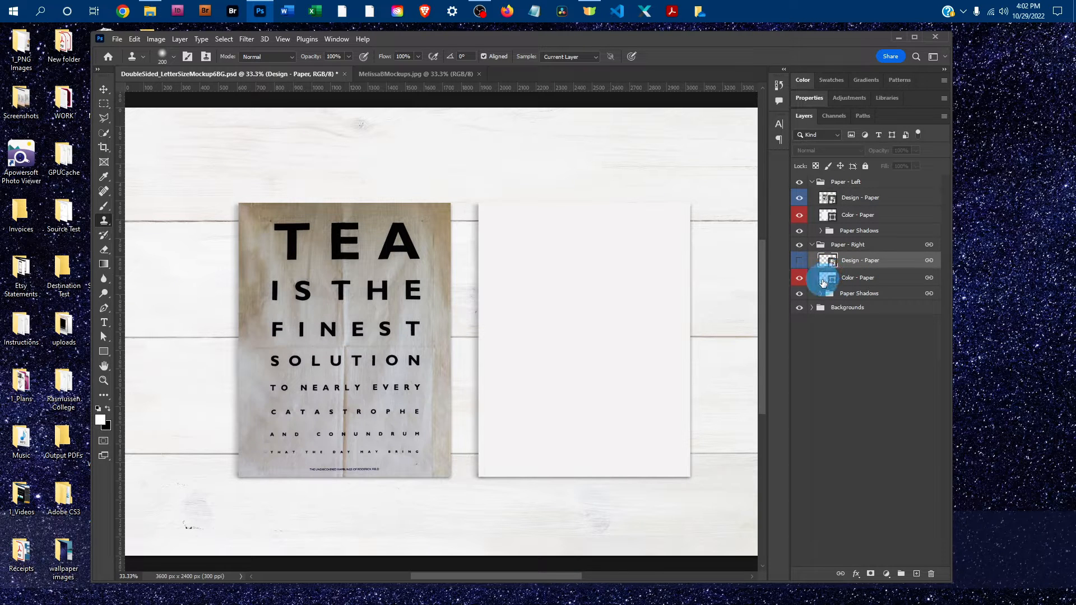
double_click(823, 281)
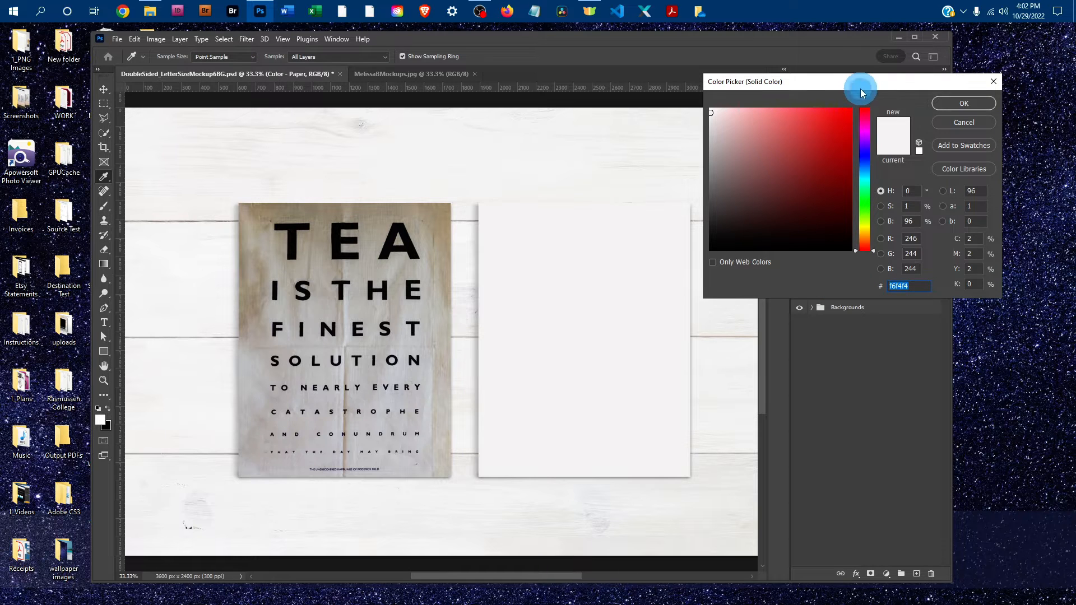
drag(859, 88, 716, 81)
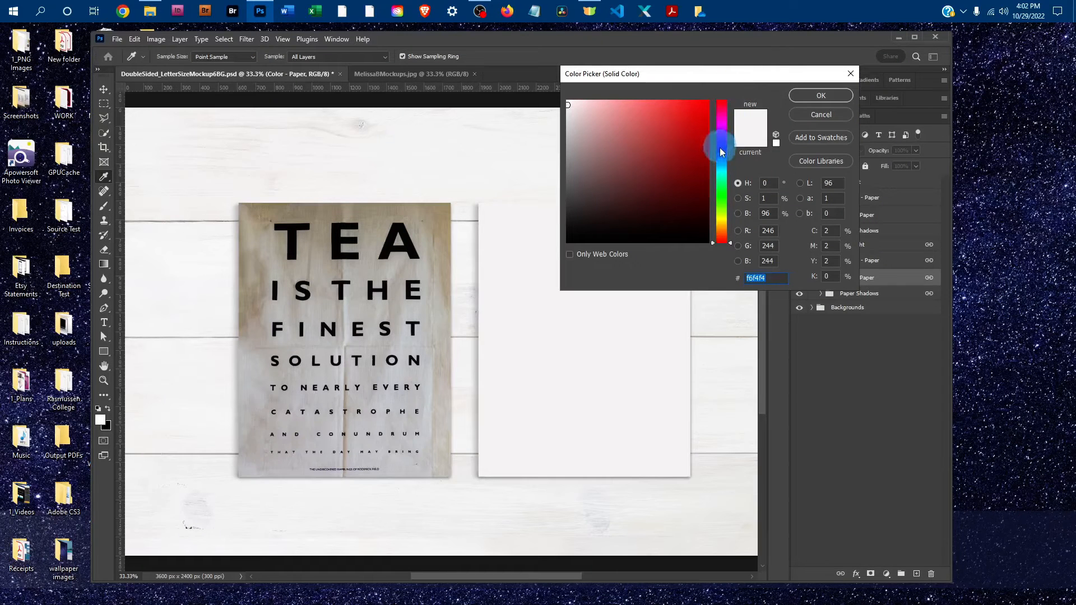
click(722, 155)
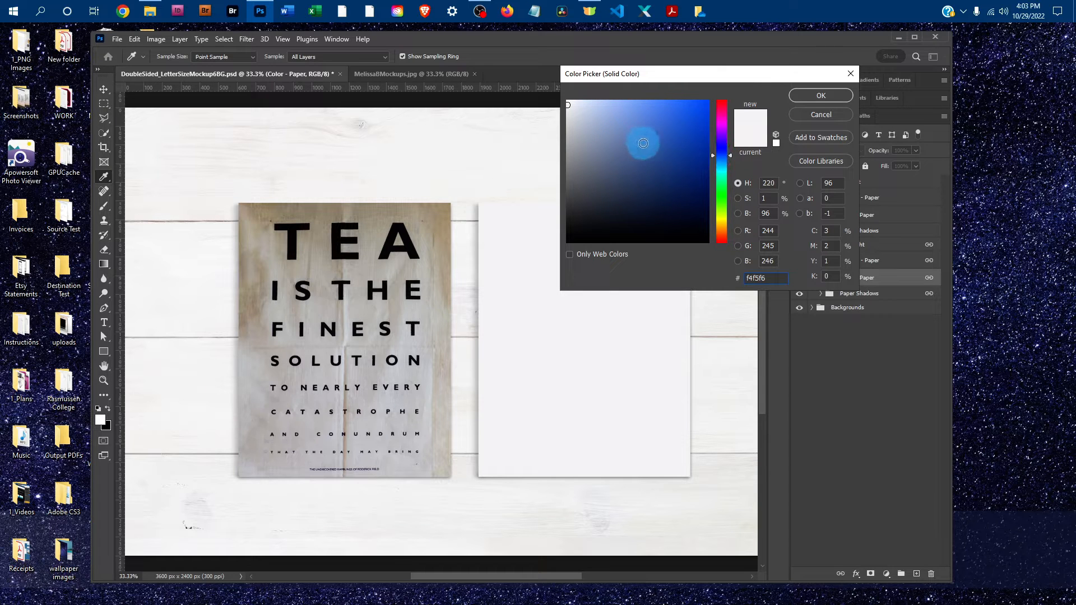
click(653, 162)
drag(652, 162, 625, 152)
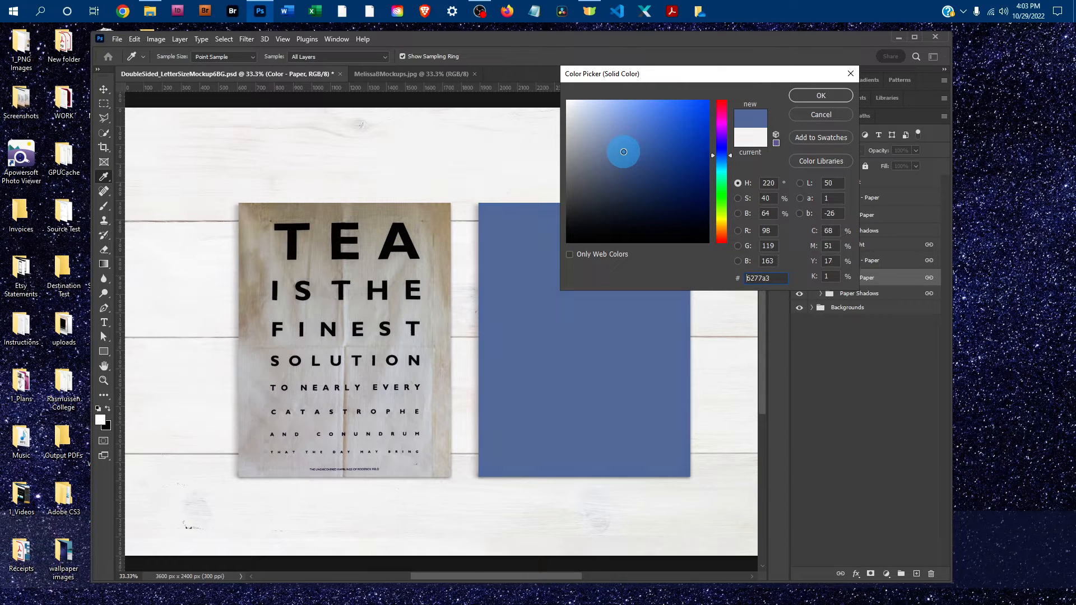
Copy the fill's hex code 6278a3 and apply the blue to the right paper
click(764, 278)
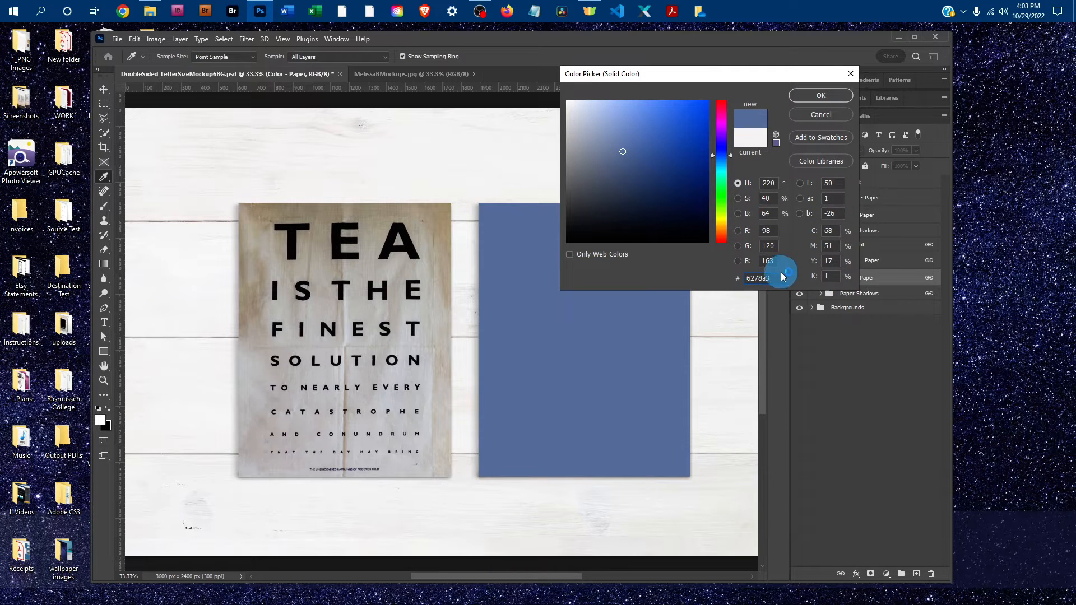
drag(768, 277, 738, 273)
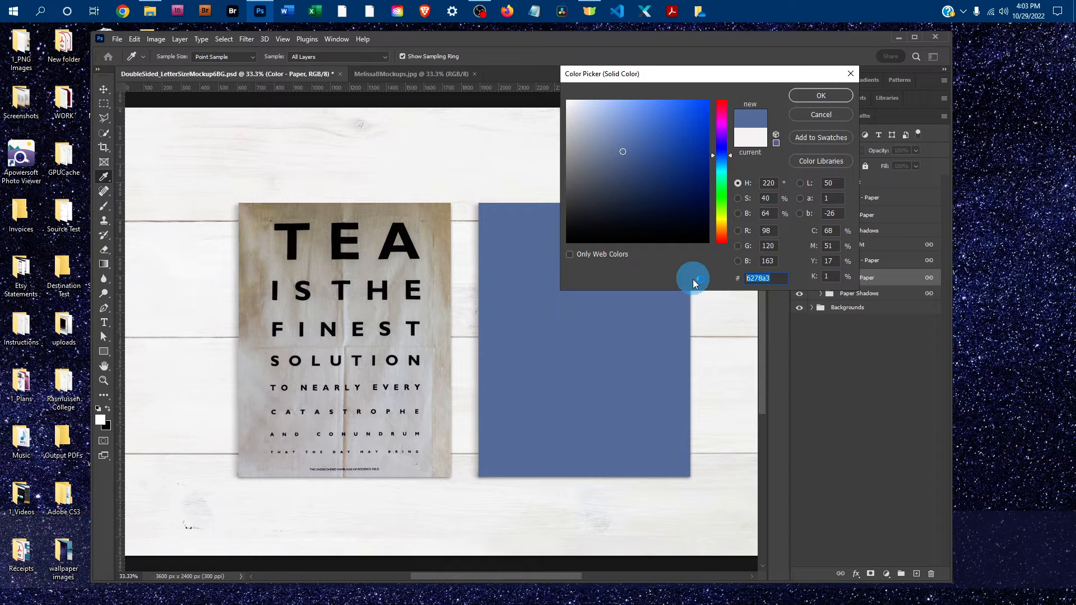
click(773, 278)
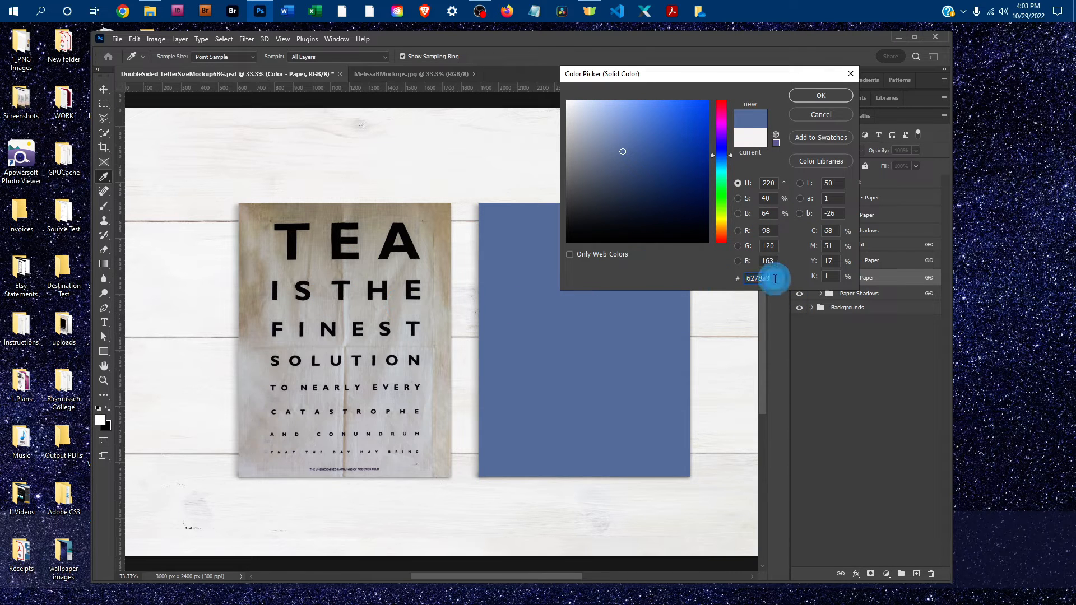
drag(775, 279, 744, 276)
key(ctrl+c)
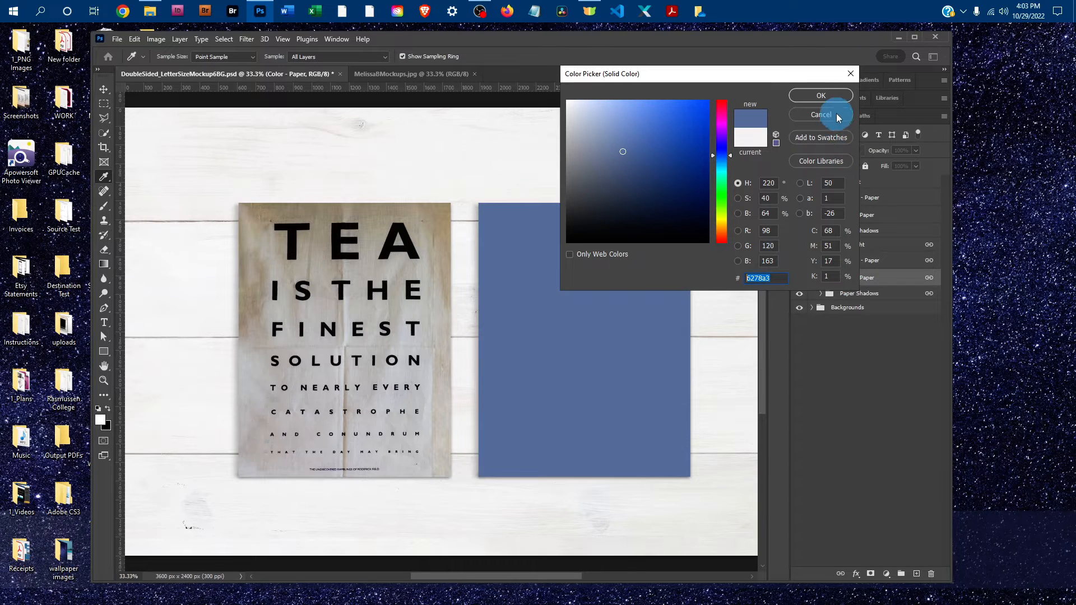
click(821, 95)
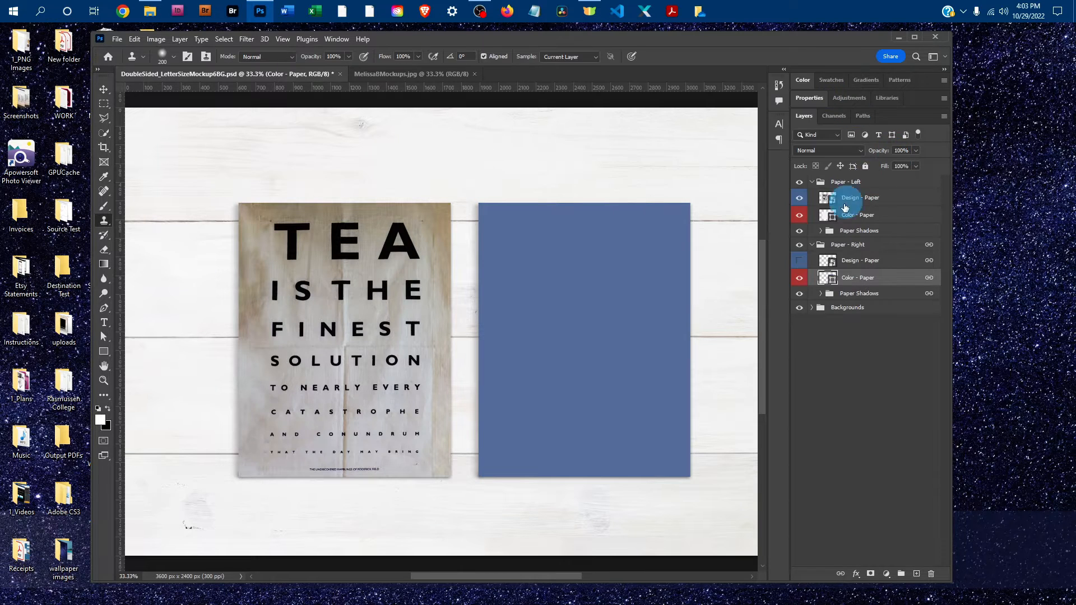
Hide the Design - Paper layer in Paper - Left and set its Color - Paper fill to the copied hex code 6278a3
click(799, 197)
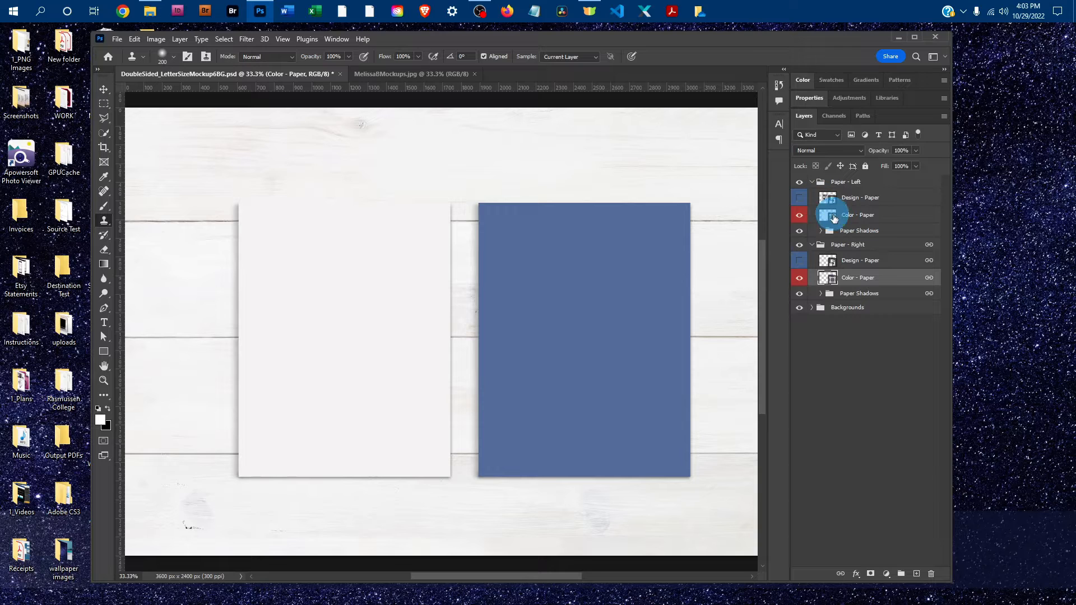
double_click(830, 218)
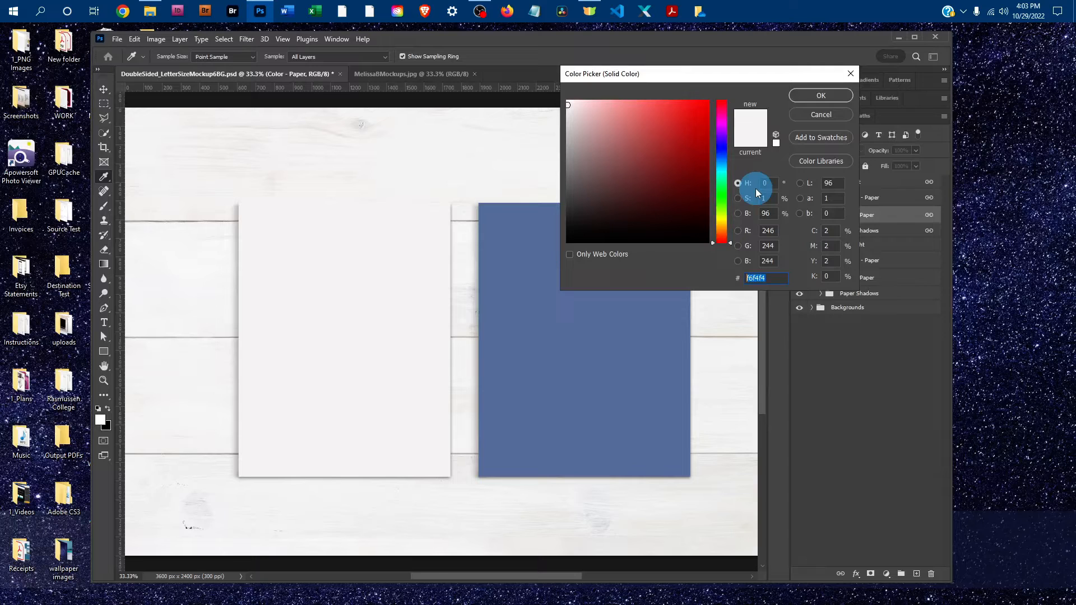
key(ctrl+v)
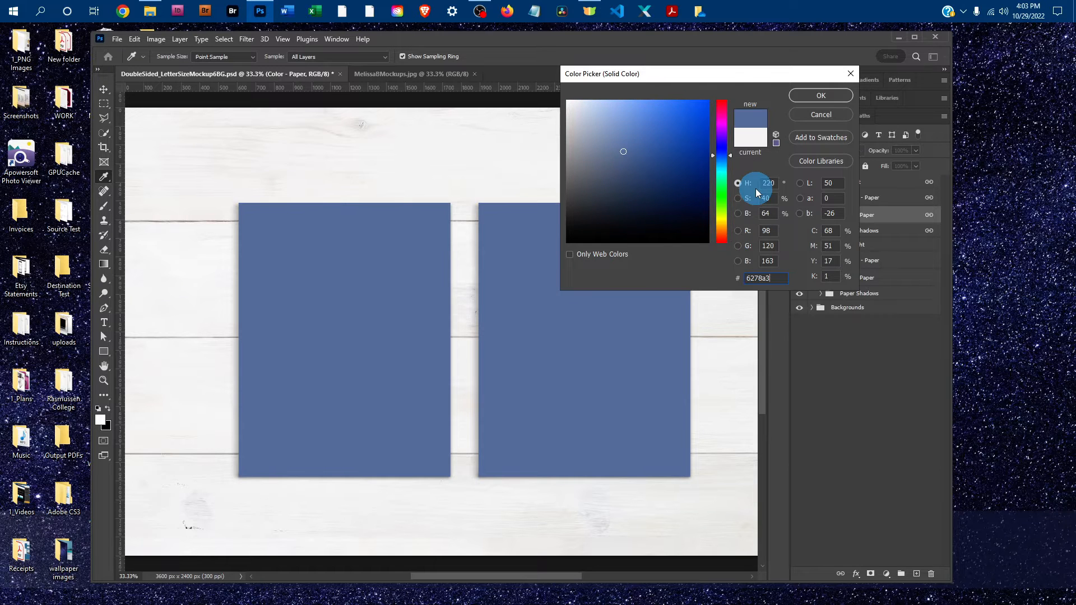
click(832, 95)
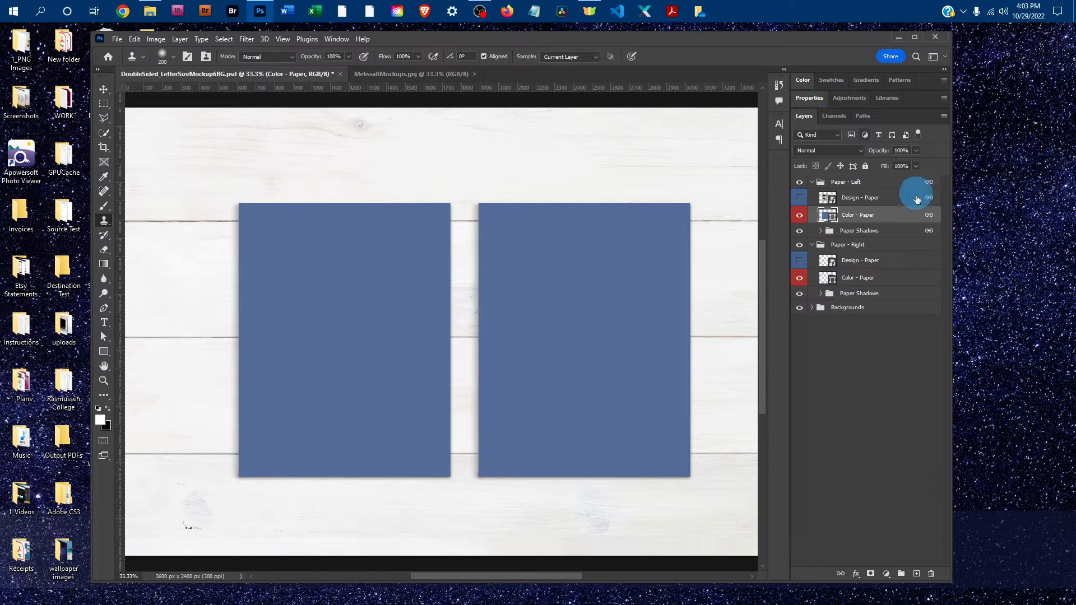
Show the Design - Paper layers and hide the Color - Paper layers in both the Paper - Left and Paper - Right groups
click(800, 215)
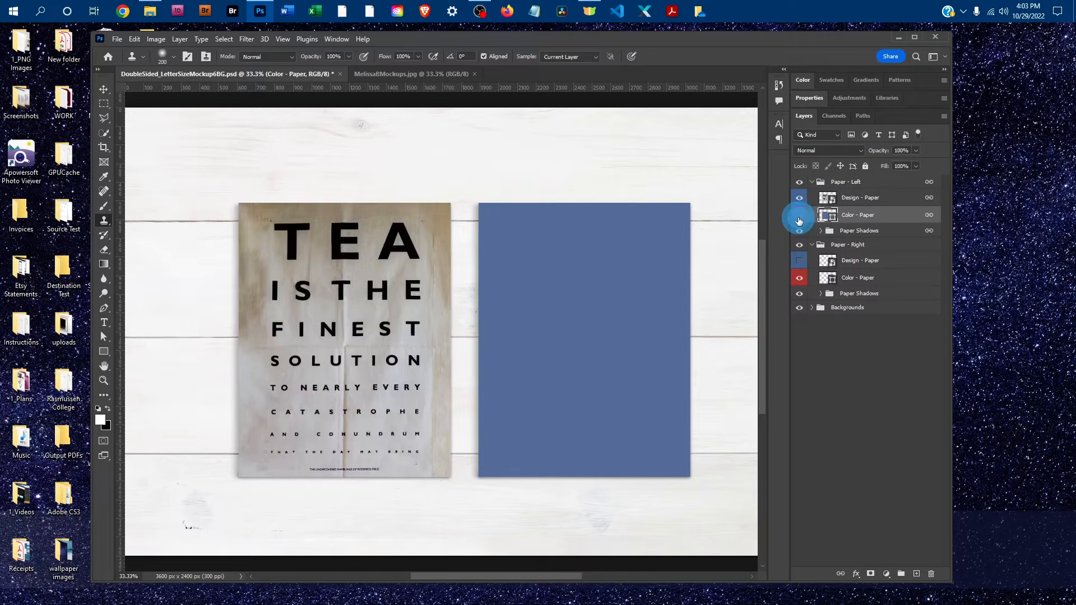
click(800, 278)
click(799, 260)
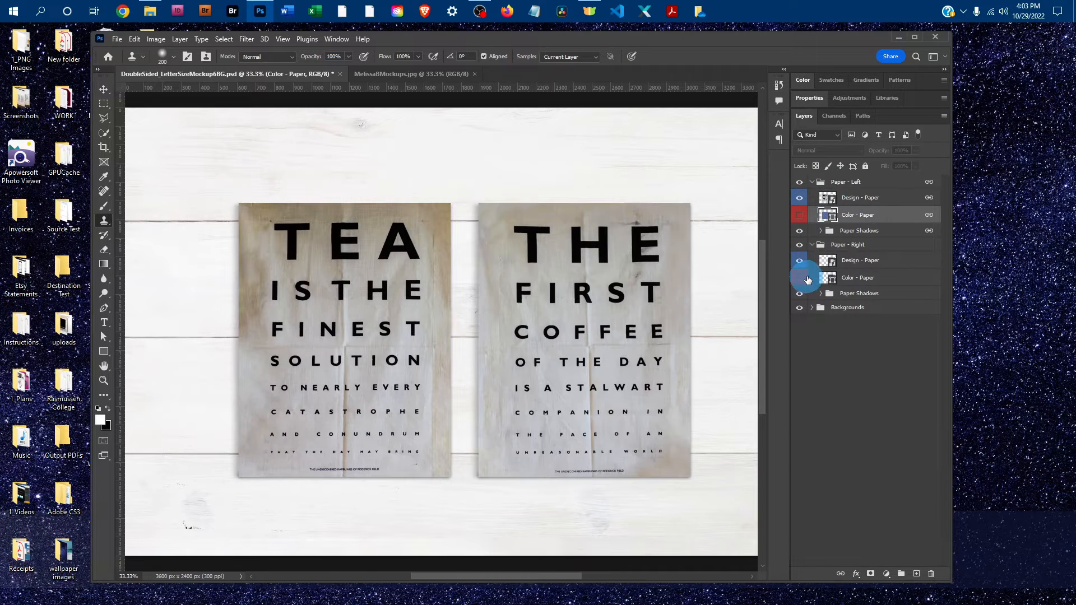
Expand the Paper Shadows group inside Paper - Right and select the Cast Shadow Left layer
click(814, 294)
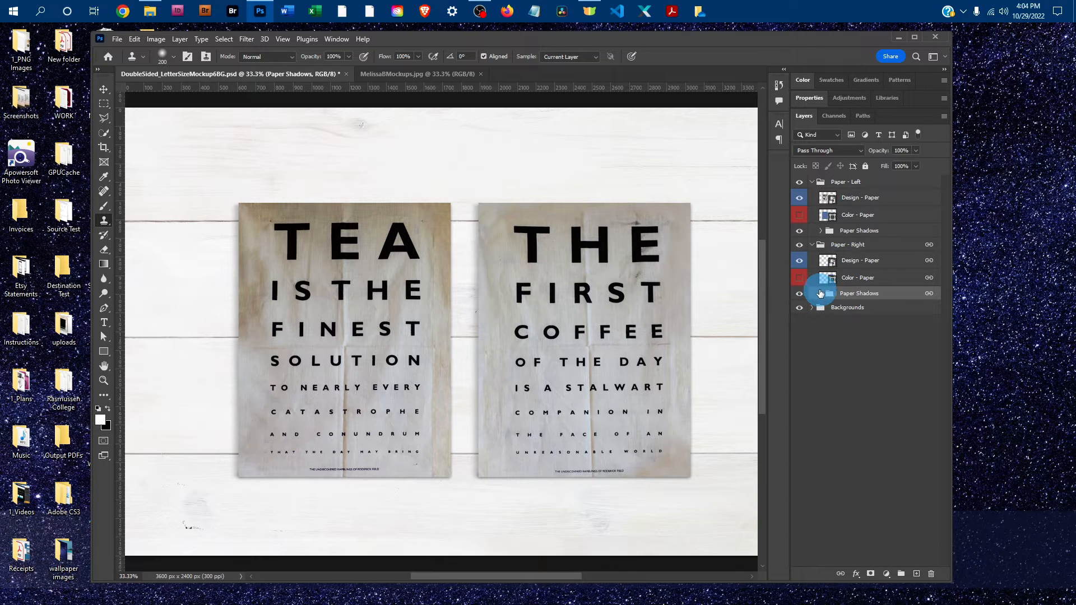
click(820, 293)
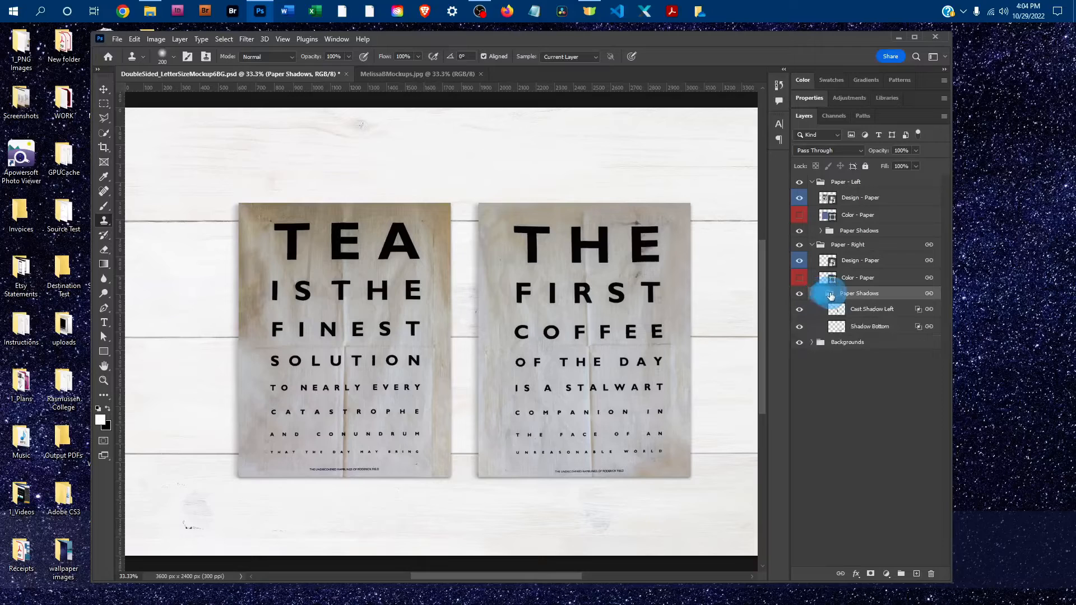
click(846, 308)
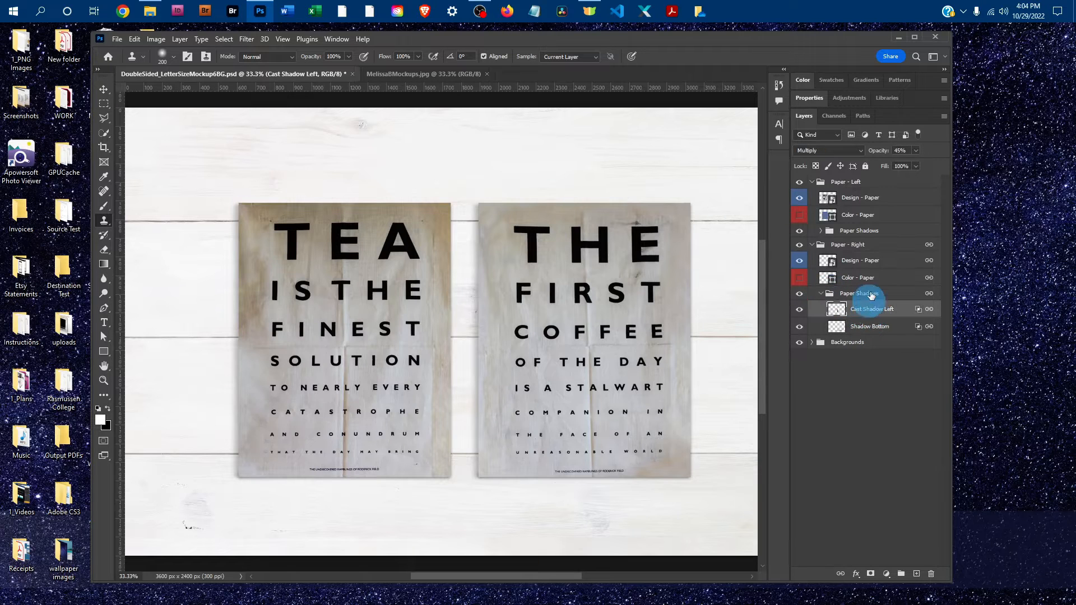
Set the opacity of the Cast Shadow Left layer in Paper - Right to 43%
click(910, 150)
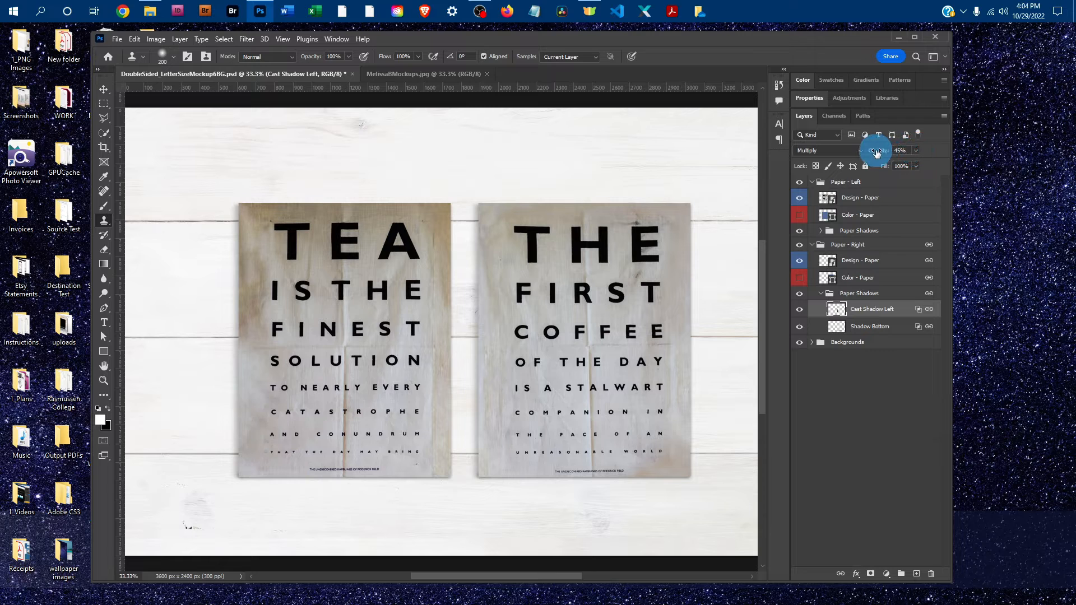
click(915, 151)
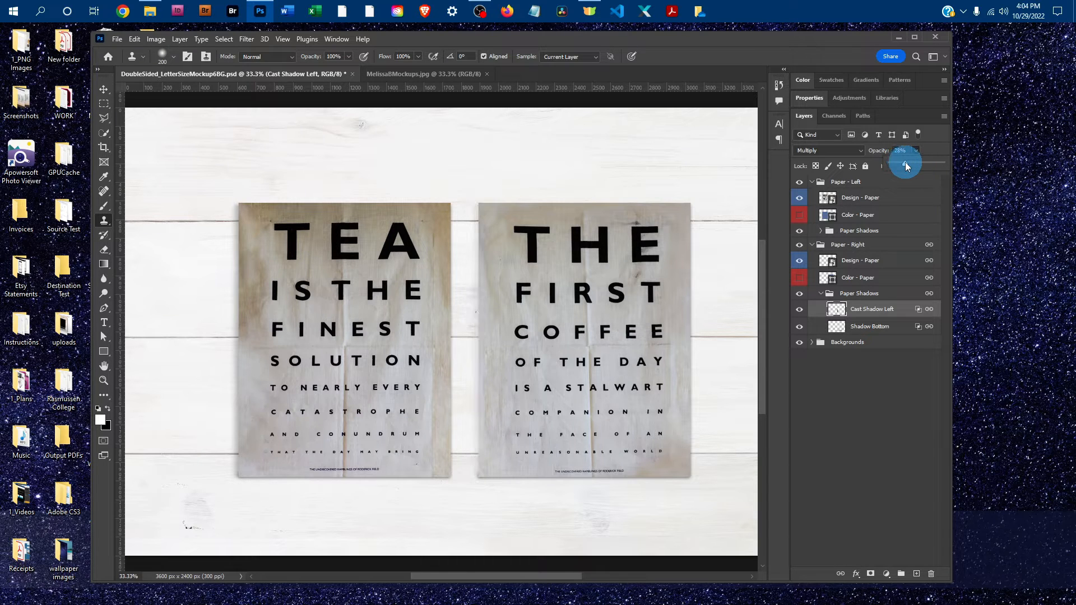
drag(906, 163, 912, 165)
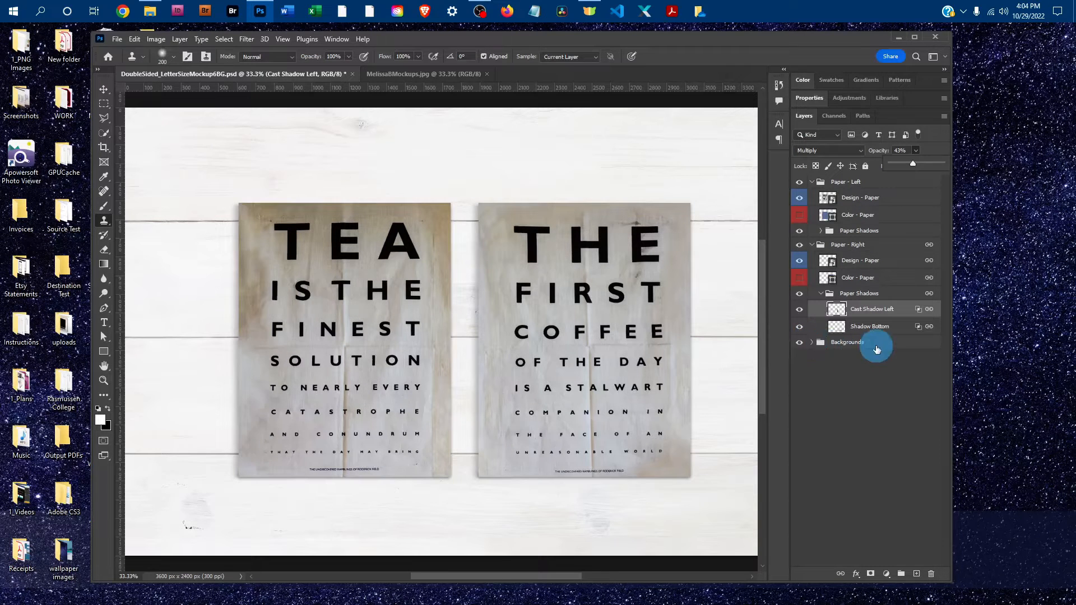
Preview the White Marble and Gray Wood backgrounds by hiding the layers above each, and restore the White Wood background
click(812, 342)
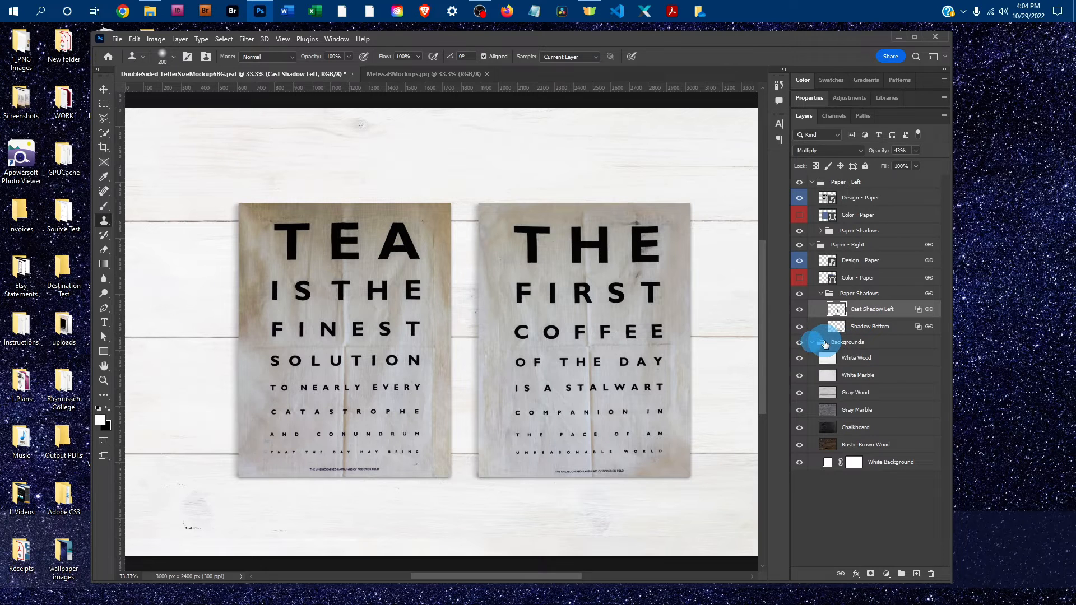
click(799, 358)
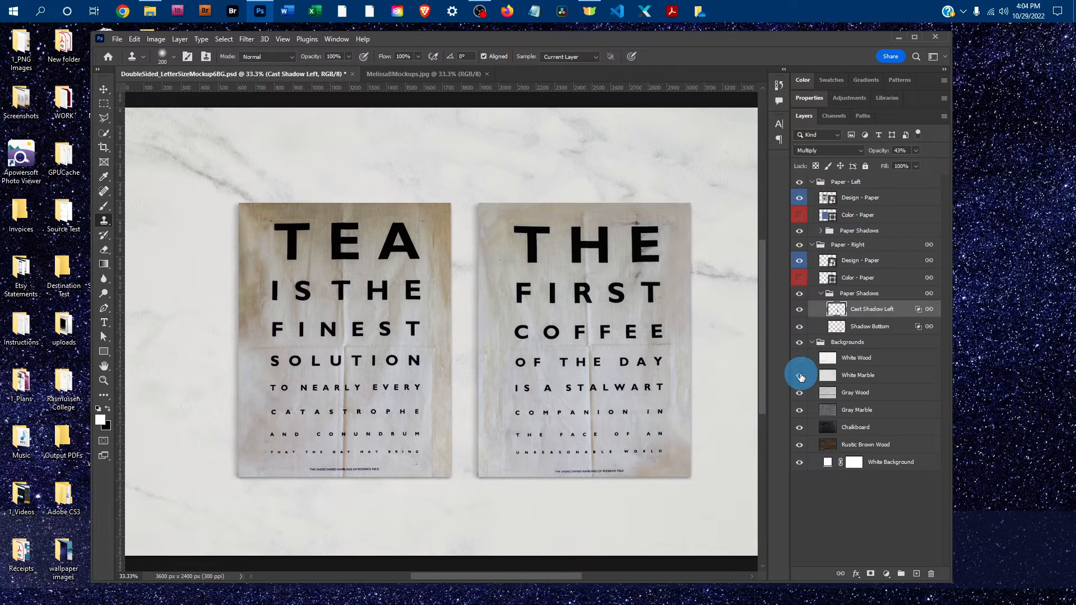
click(799, 375)
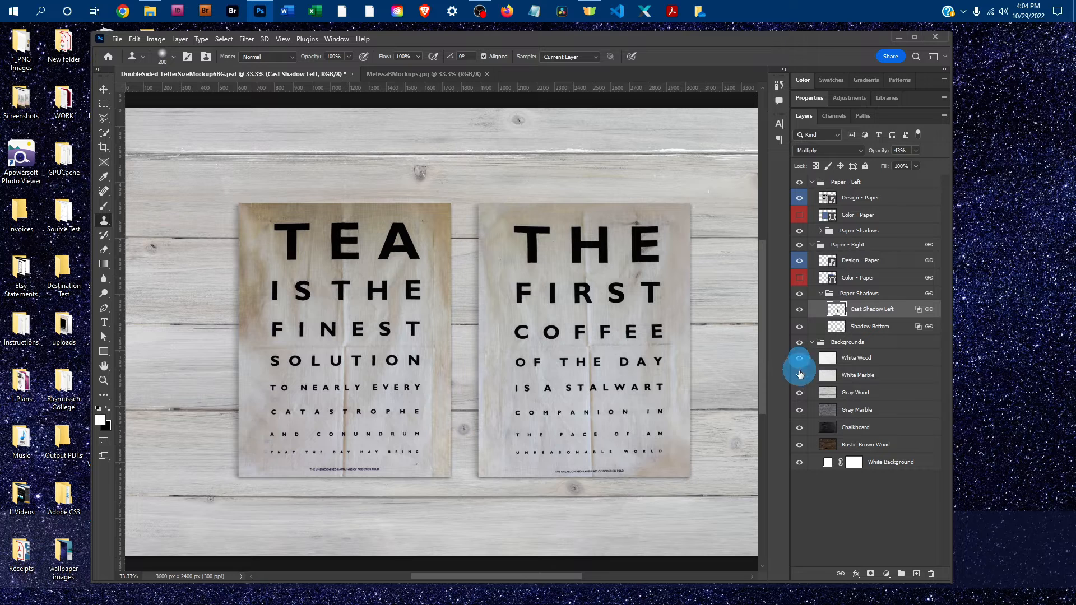
drag(799, 374, 799, 357)
click(812, 342)
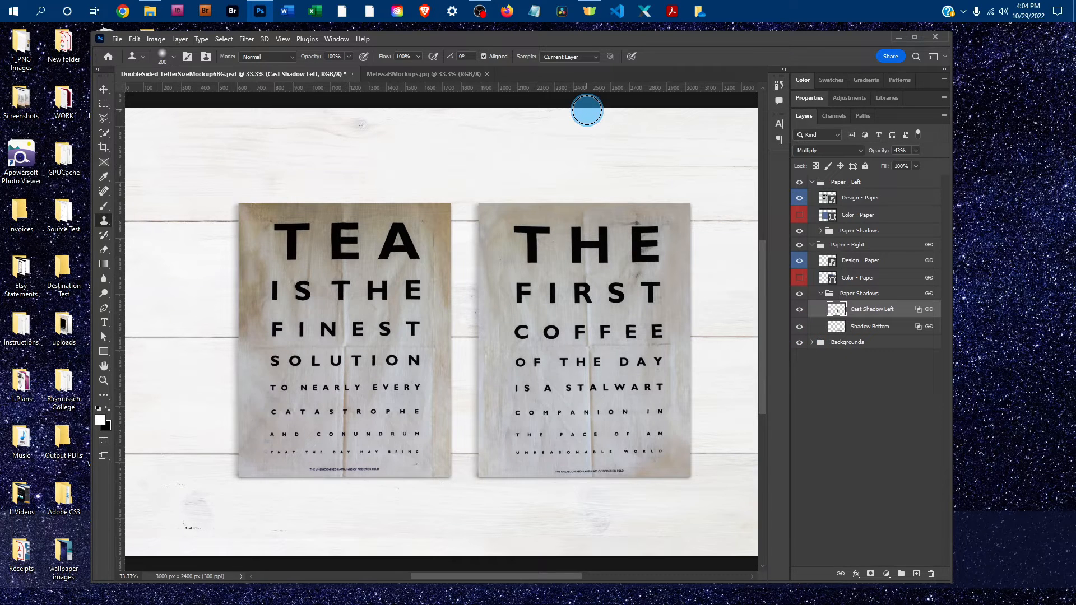
Save a JPEG copy of the mockup on the computer as DoubleSided_LetterSizeMockup6BG_design1 at quality 12
click(117, 40)
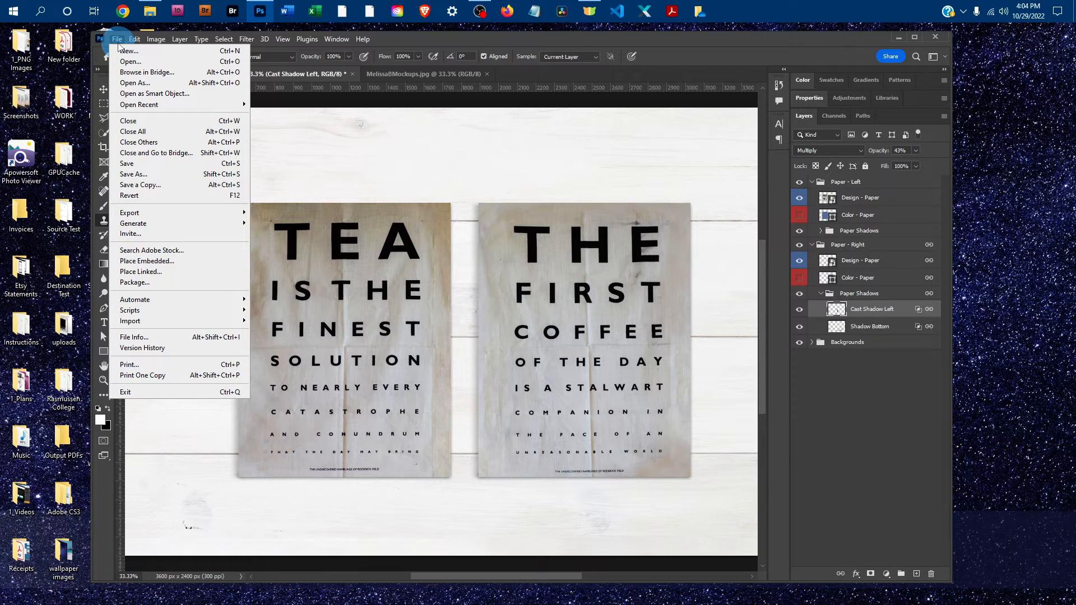
click(162, 184)
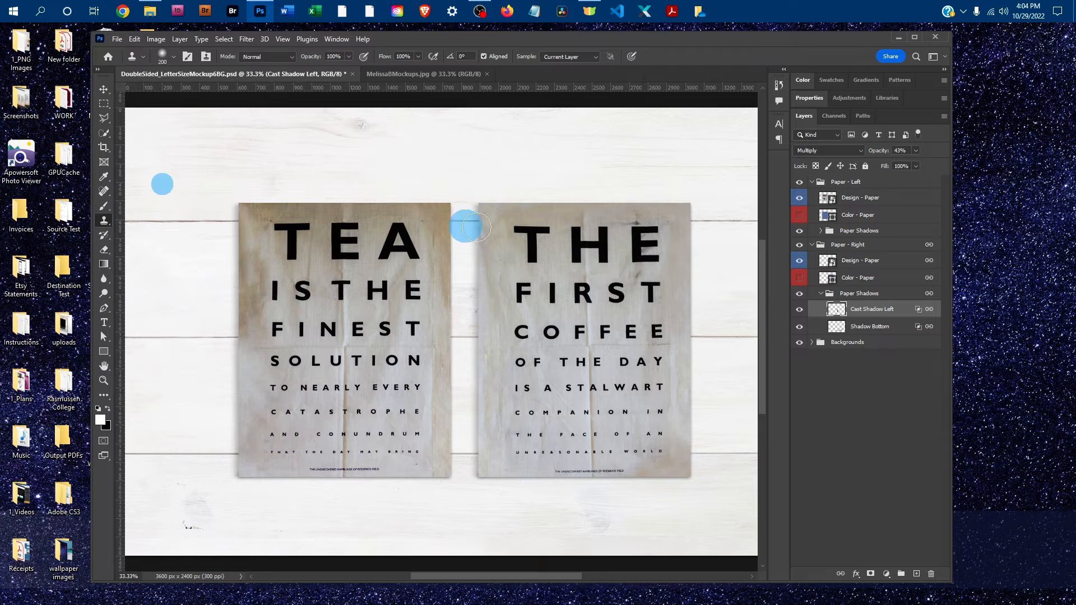
click(592, 420)
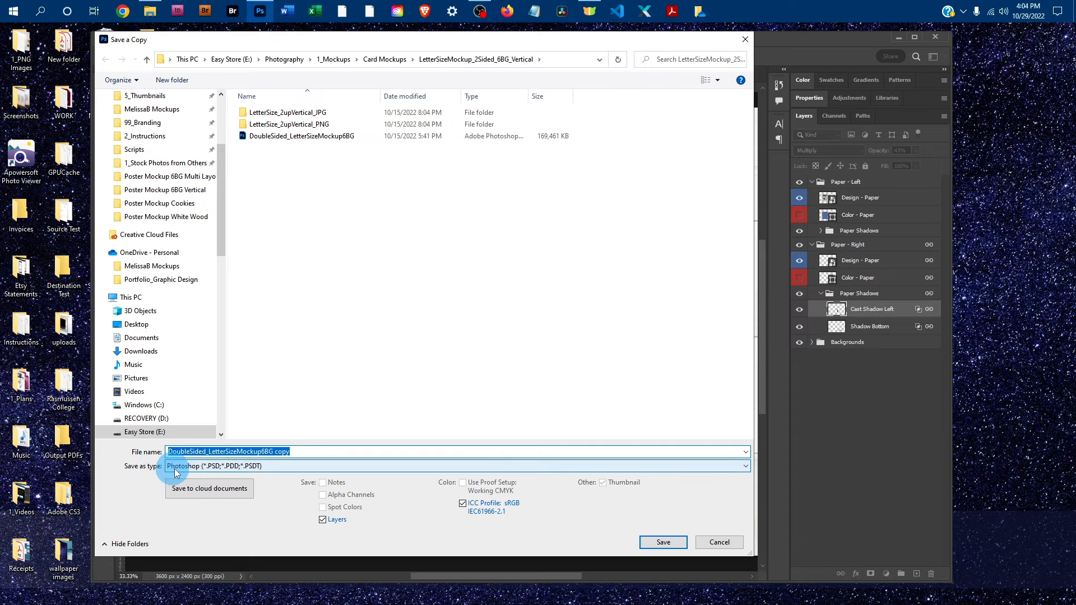
click(244, 466)
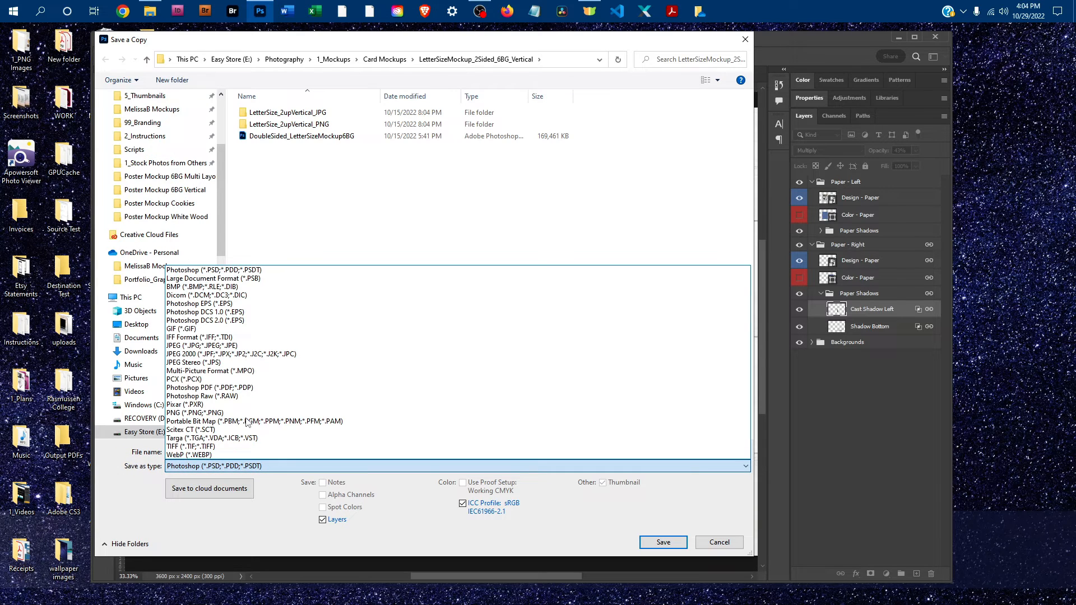
click(212, 346)
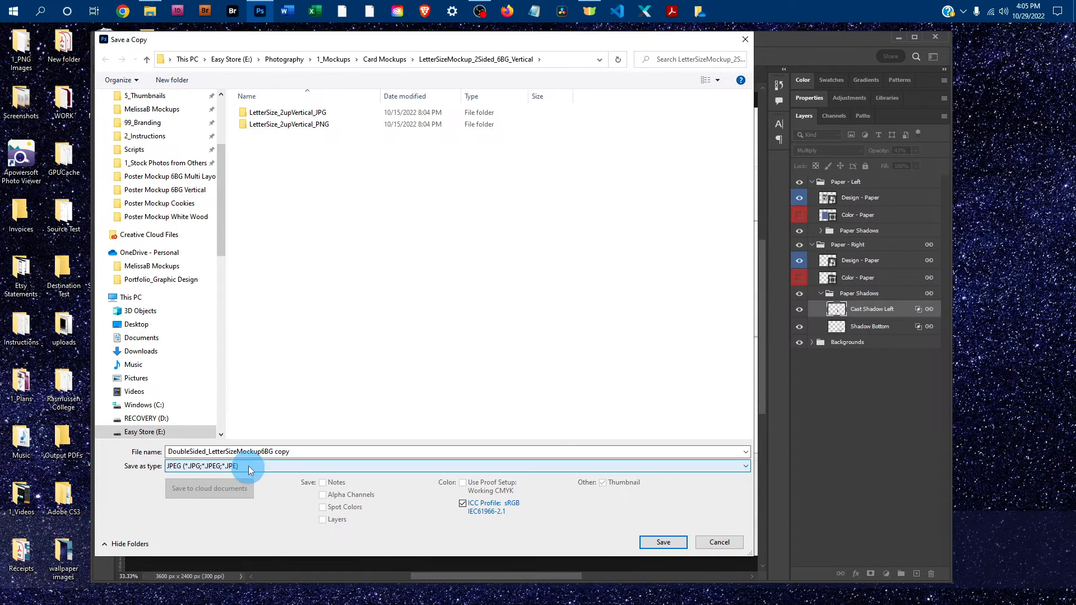
click(284, 452)
drag(305, 452, 272, 453)
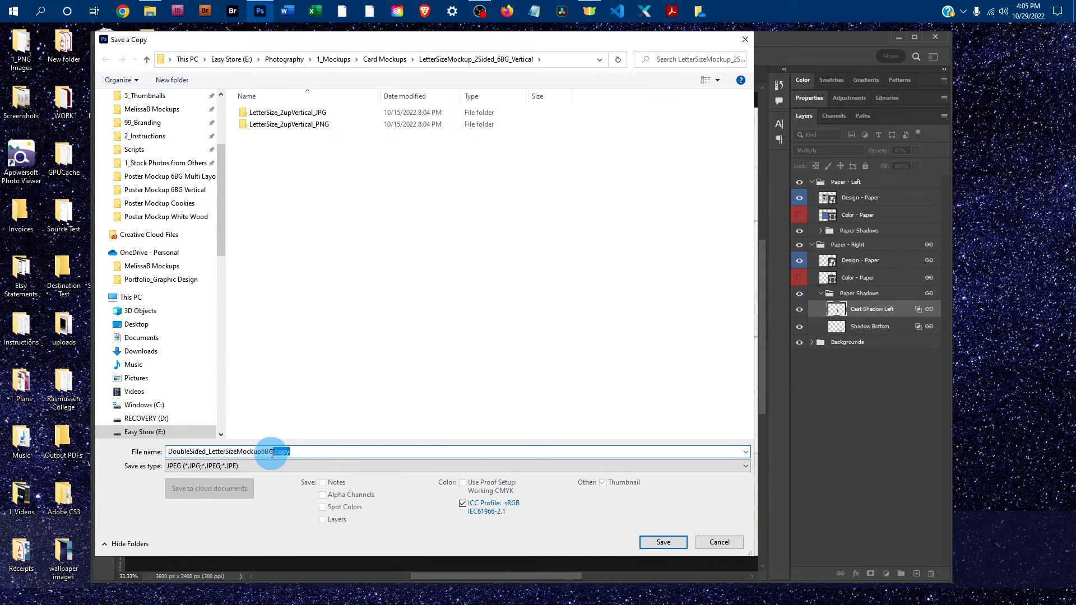
text(_design1)
click(663, 541)
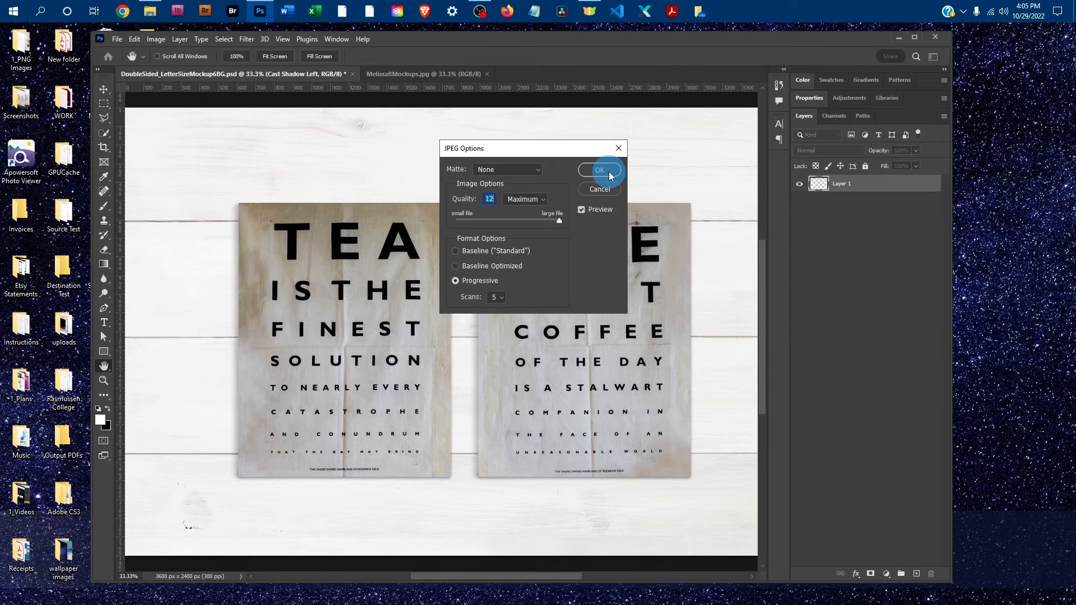
click(587, 177)
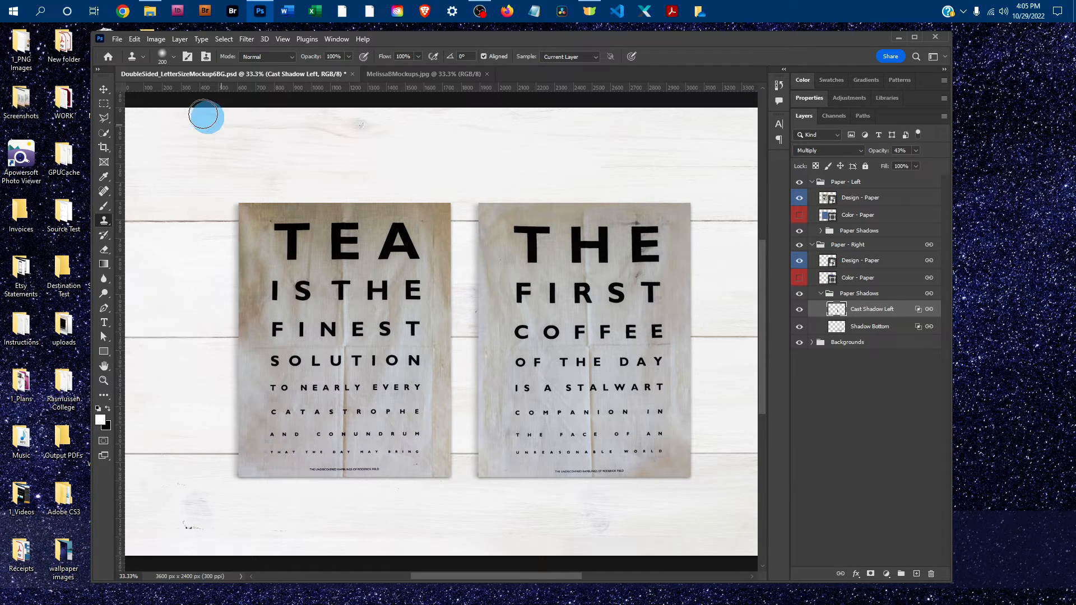
Save the mockup on the computer as the Photoshop file DoubleSided_LetterSizeMockup6BG_design1 with Maximize Compatibility enabled
click(115, 39)
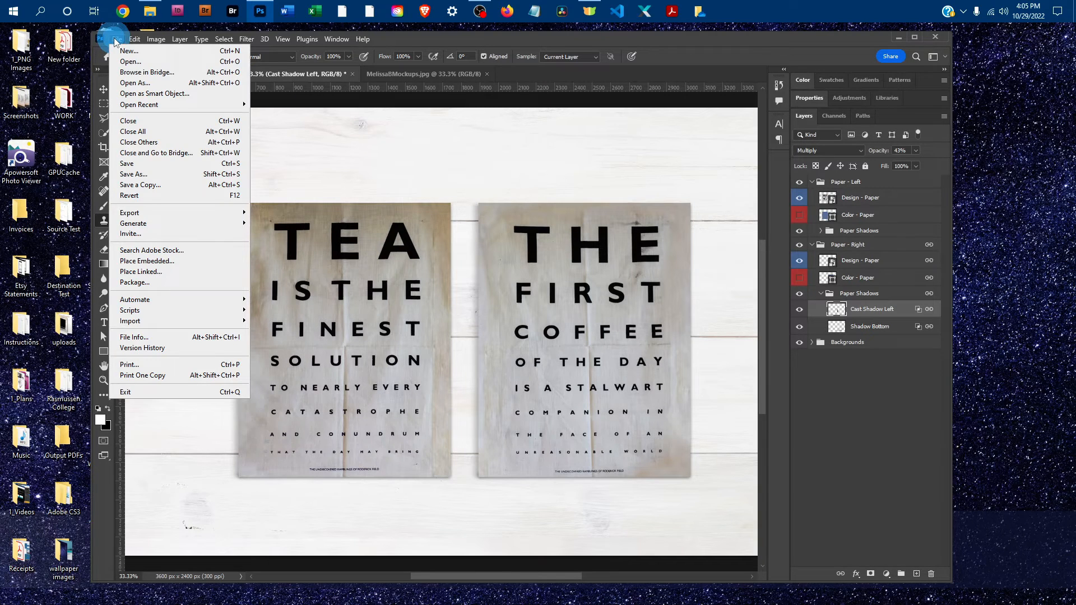
click(164, 176)
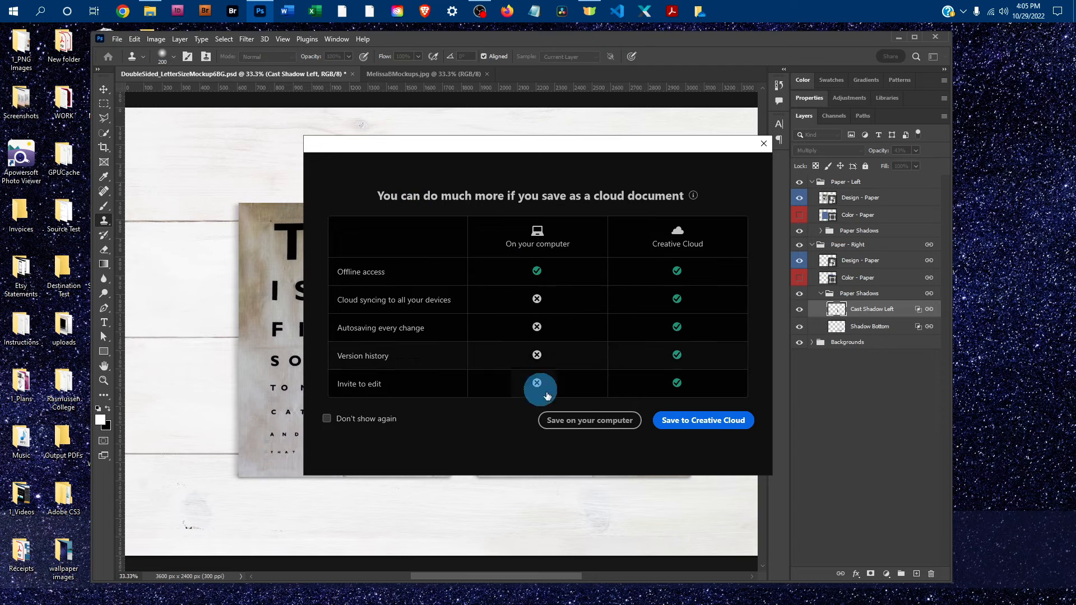
click(600, 422)
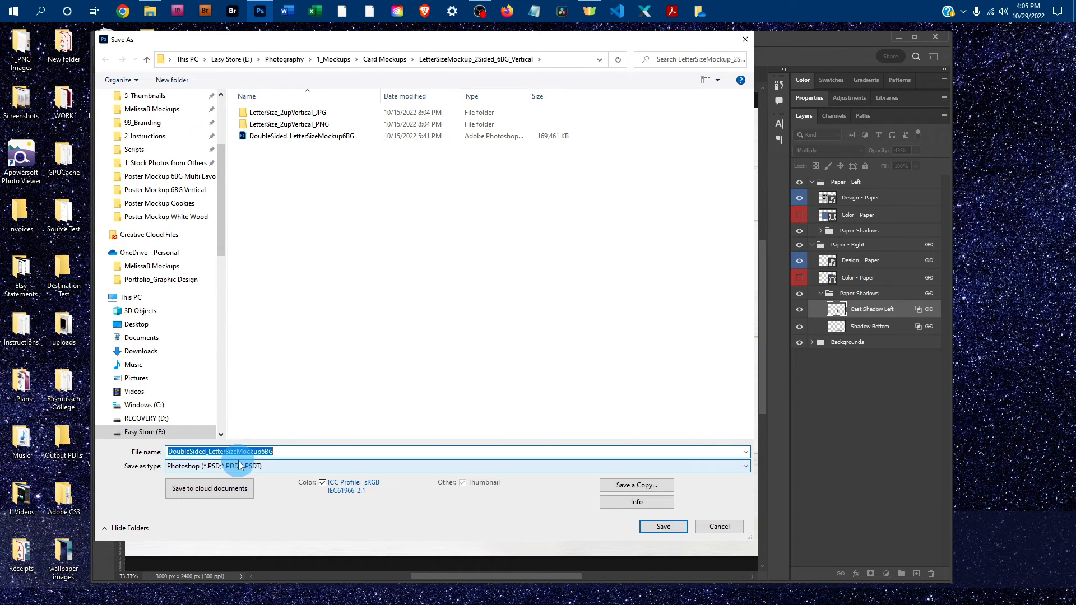
click(275, 451)
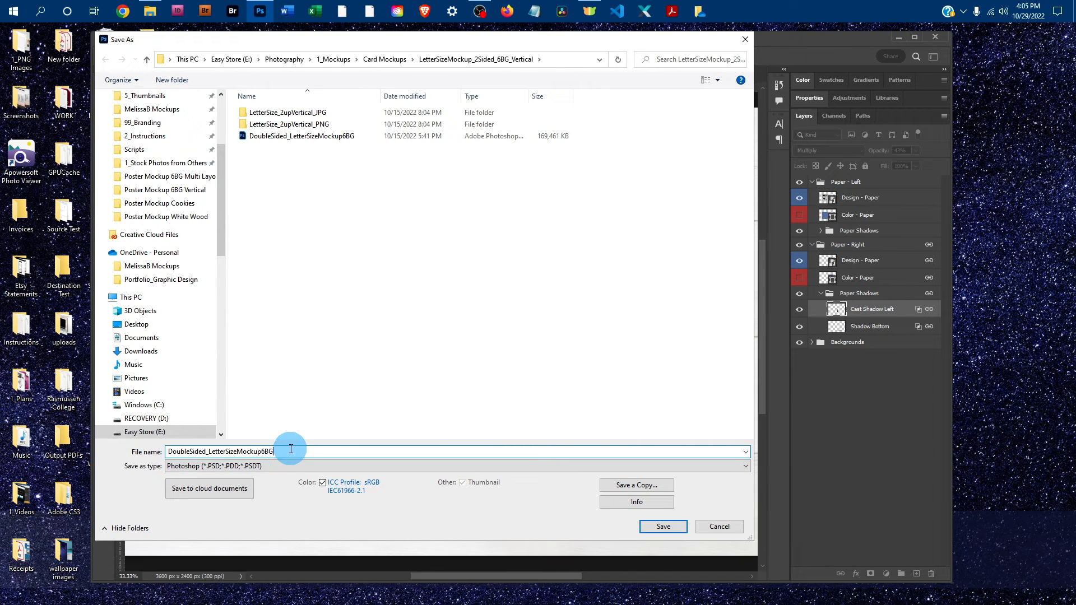
text(_design1)
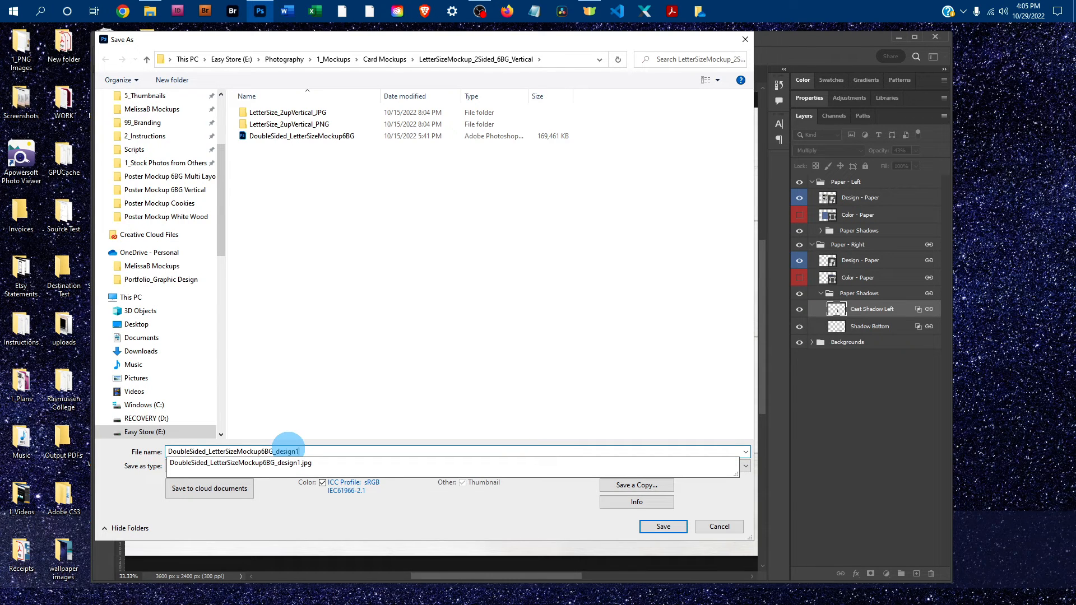
click(435, 516)
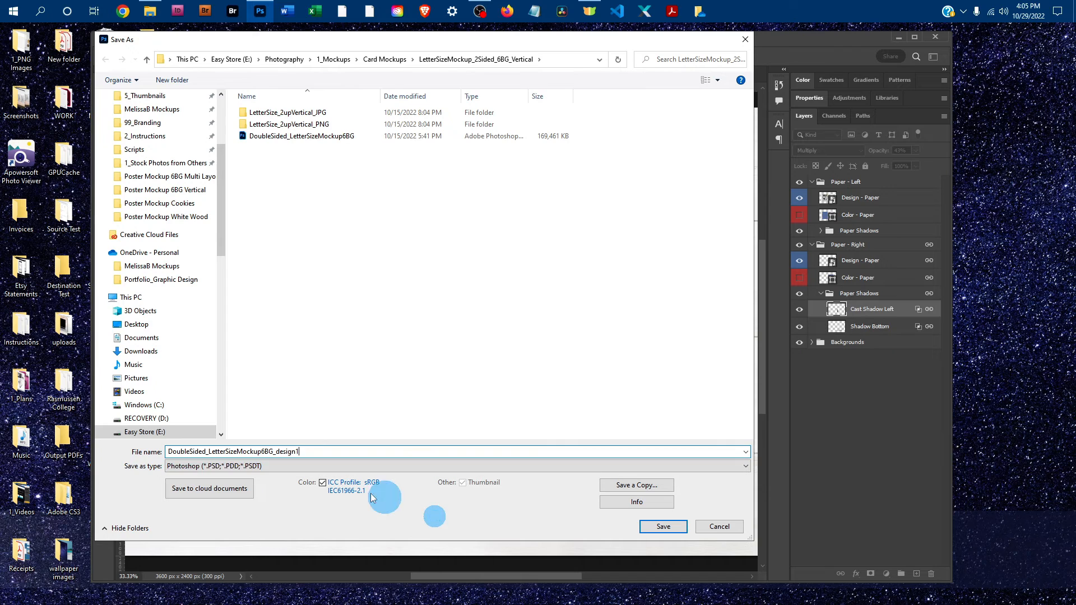
click(665, 527)
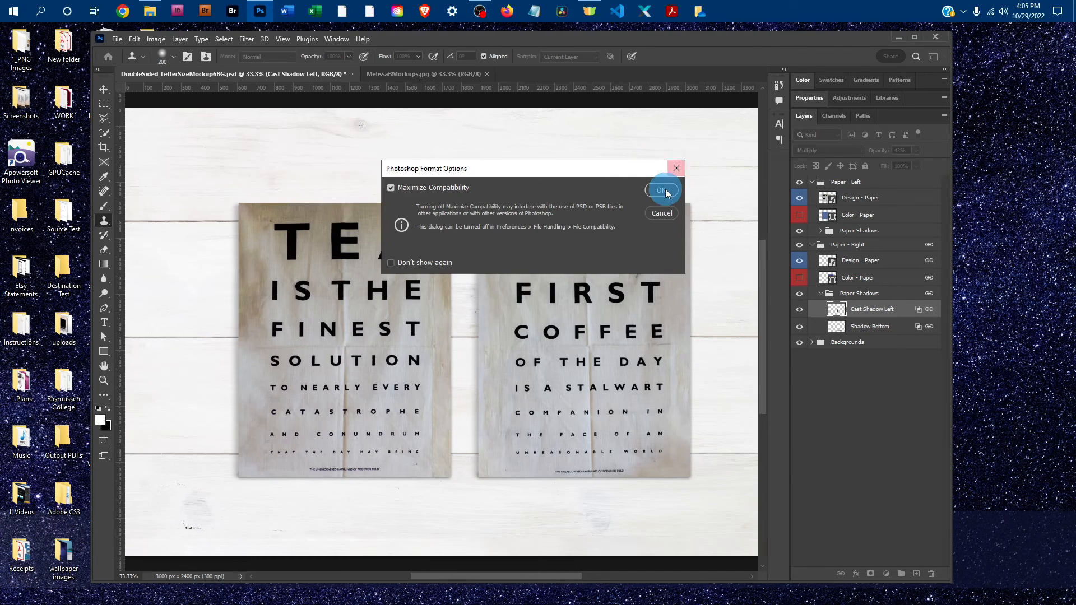
click(664, 190)
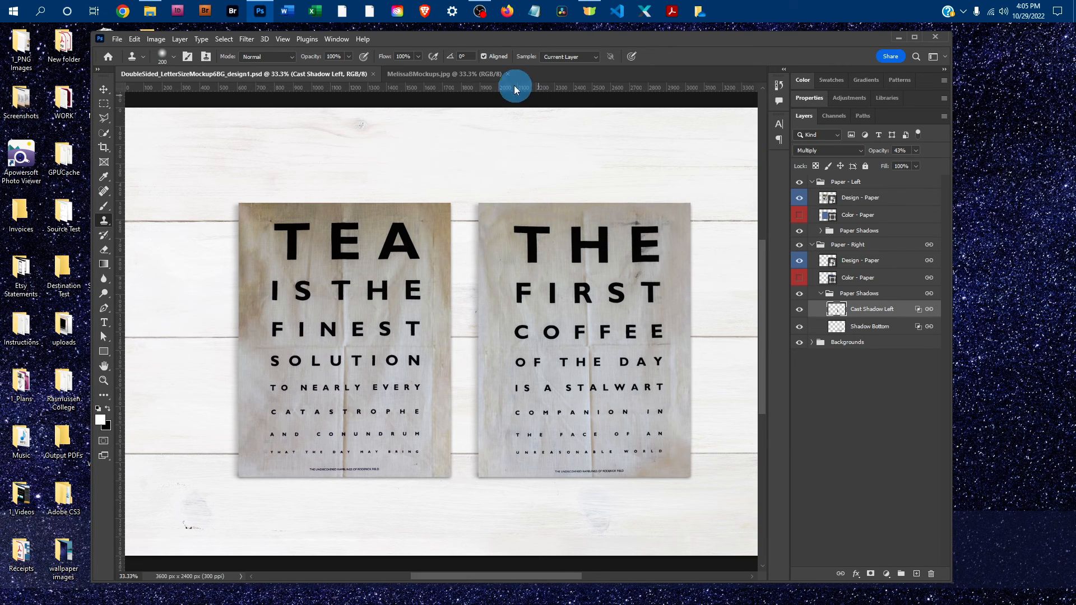
Bring the open MelissaBMockups.jpg document into view
click(466, 78)
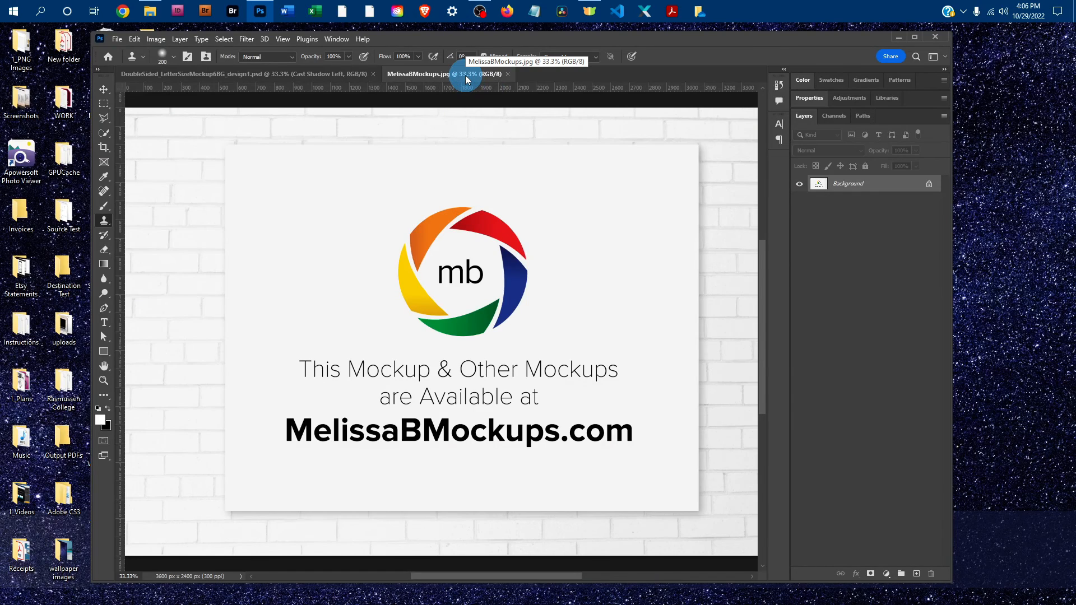